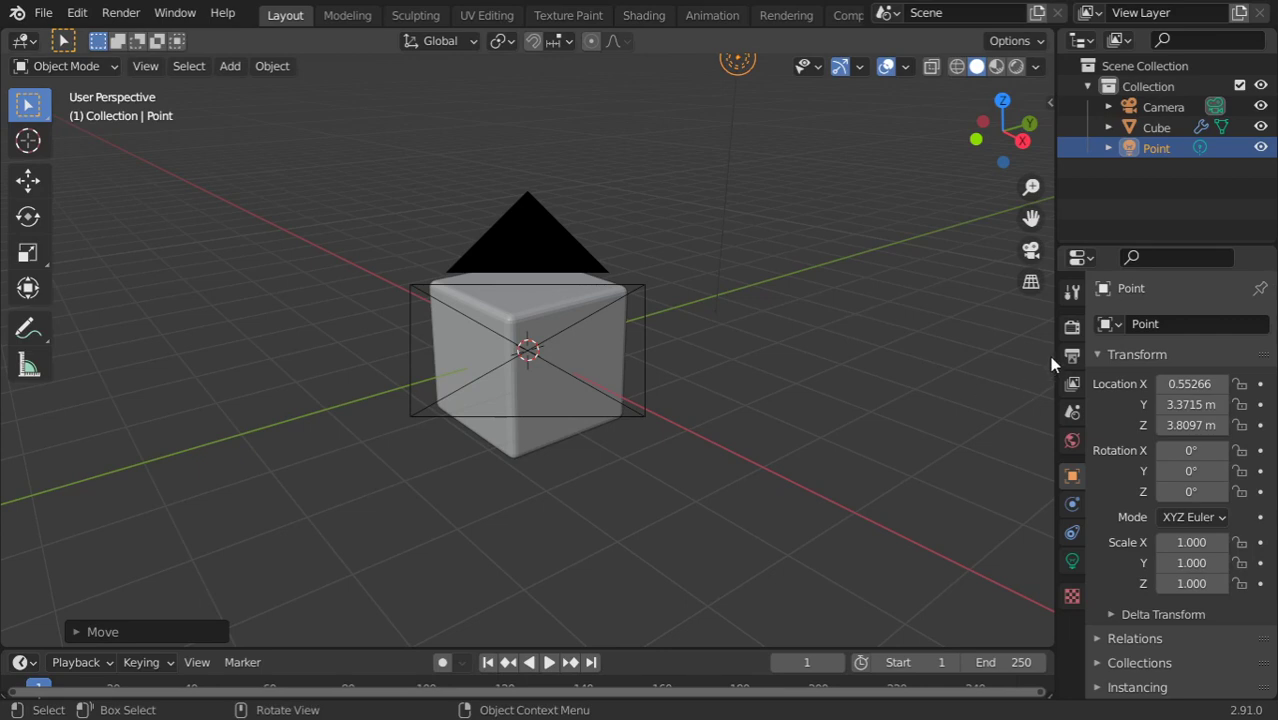
- Show the Eevee render settings (64 render, 16 viewport samples) and view through the scene camera
{"action": "left_click_drag", "start_coordinate": [1055, 360], "coordinate": [996, 345]}
{"action": "left_click", "coordinate": [1012, 330]}
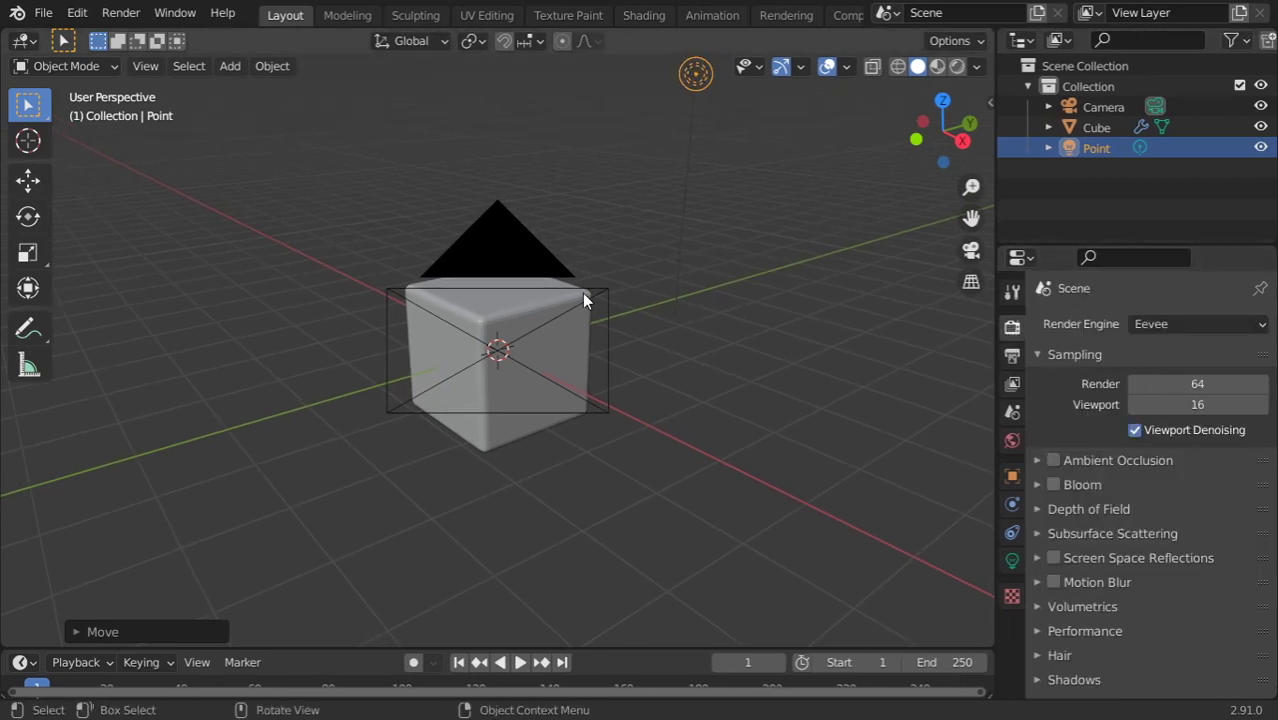
{"action": "left_click", "coordinate": [524, 262]}
{"action": "key", "text": "KP_0"}
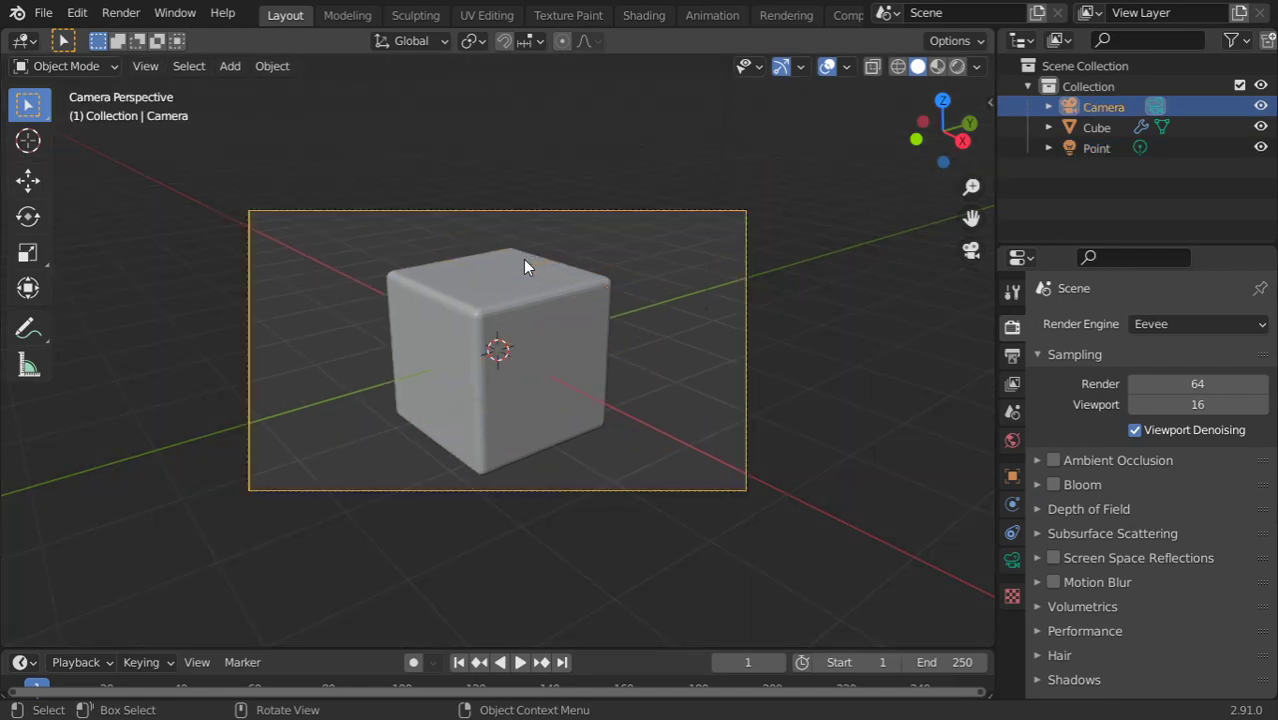
- Set the animation end frame to 150 and fit the full range in the timeline
{"action": "left_click_drag", "start_coordinate": [378, 650], "coordinate": [649, 524]}
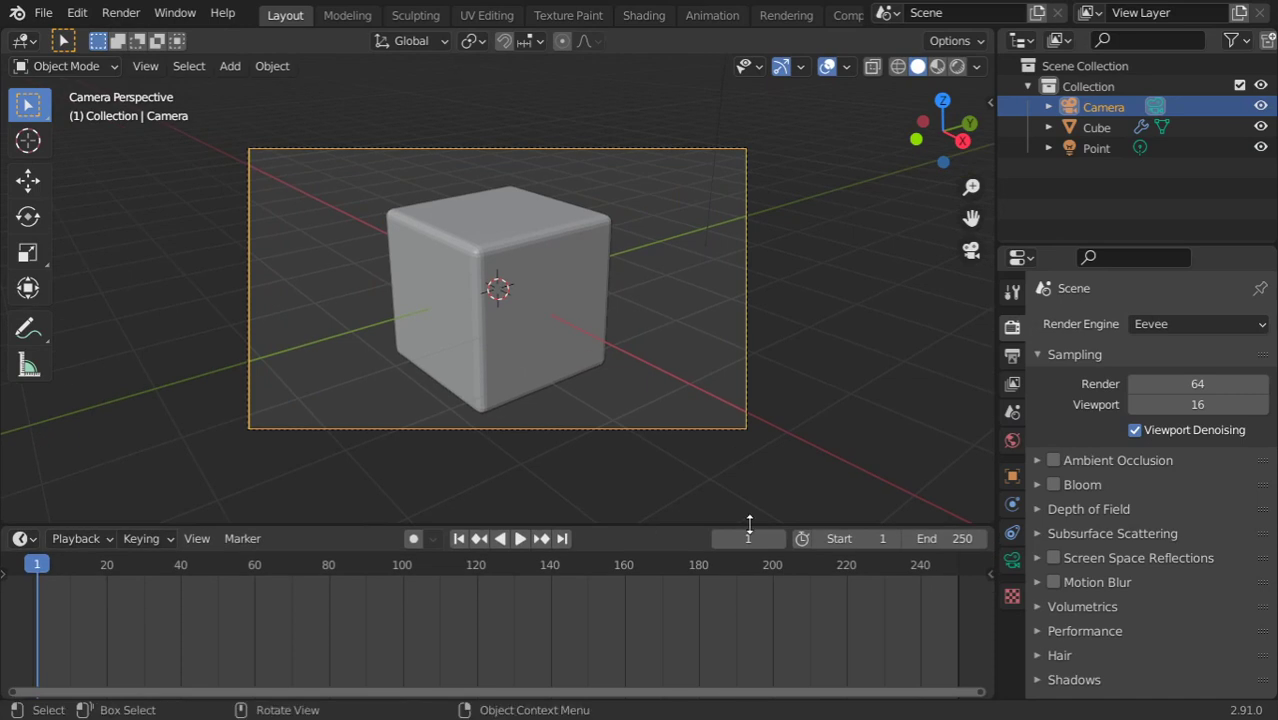
{"action": "left_click", "coordinate": [927, 538]}
{"action": "type", "text": "15"}
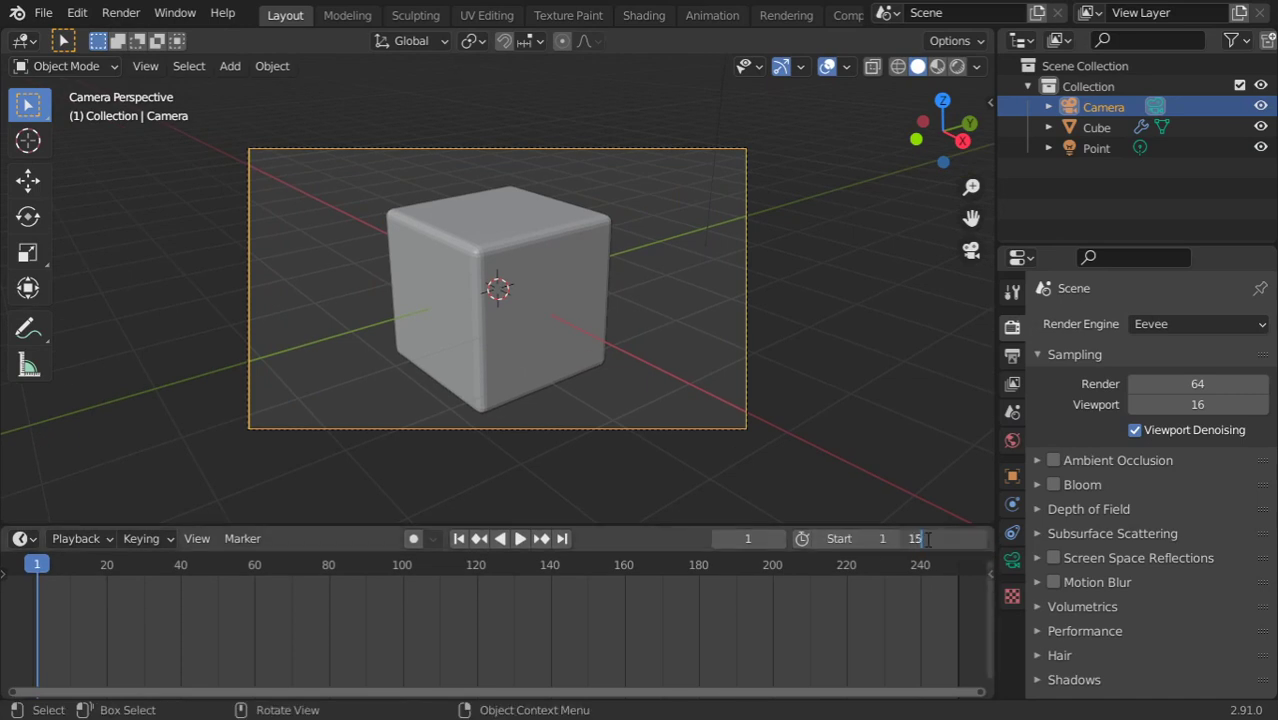
{"action": "key", "text": "Return"}
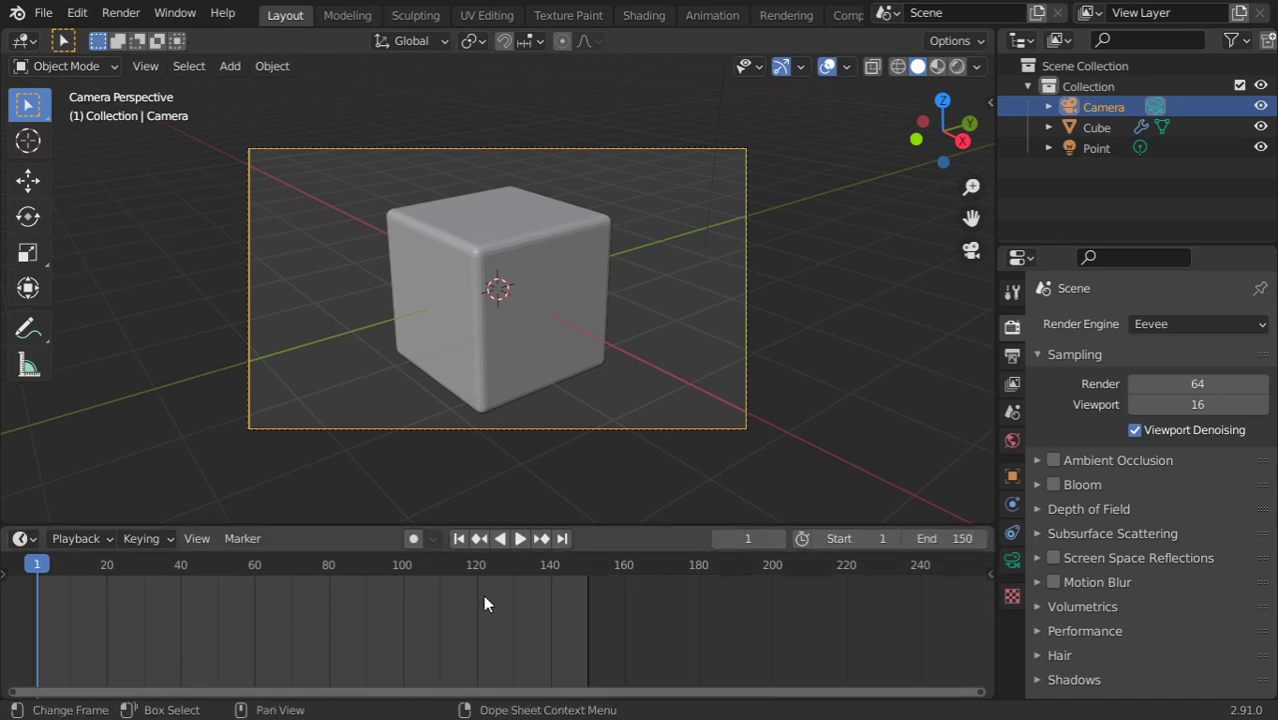
{"action": "key", "text": "Home"}
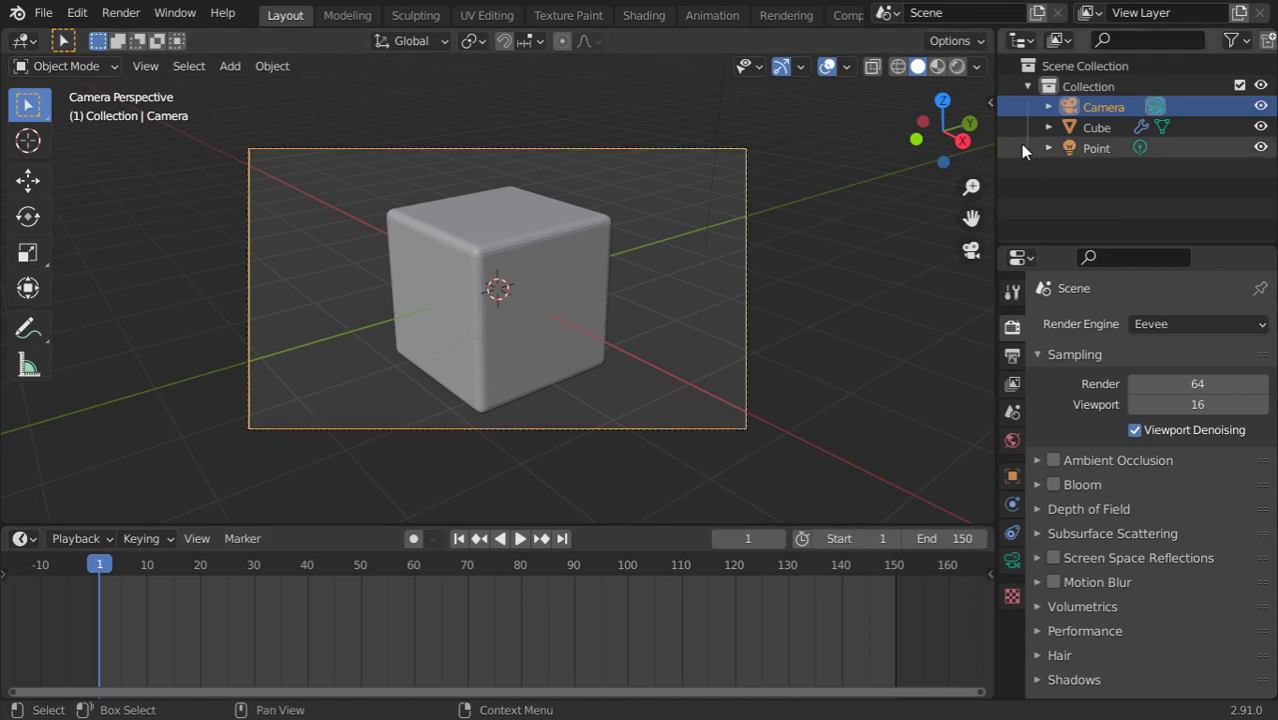
- Lock the camera to the view and pan it so the cube sits right of centre
{"action": "middle_click_drag", "start_coordinate": [470, 281], "coordinate": [511, 270], "text": "shift"}
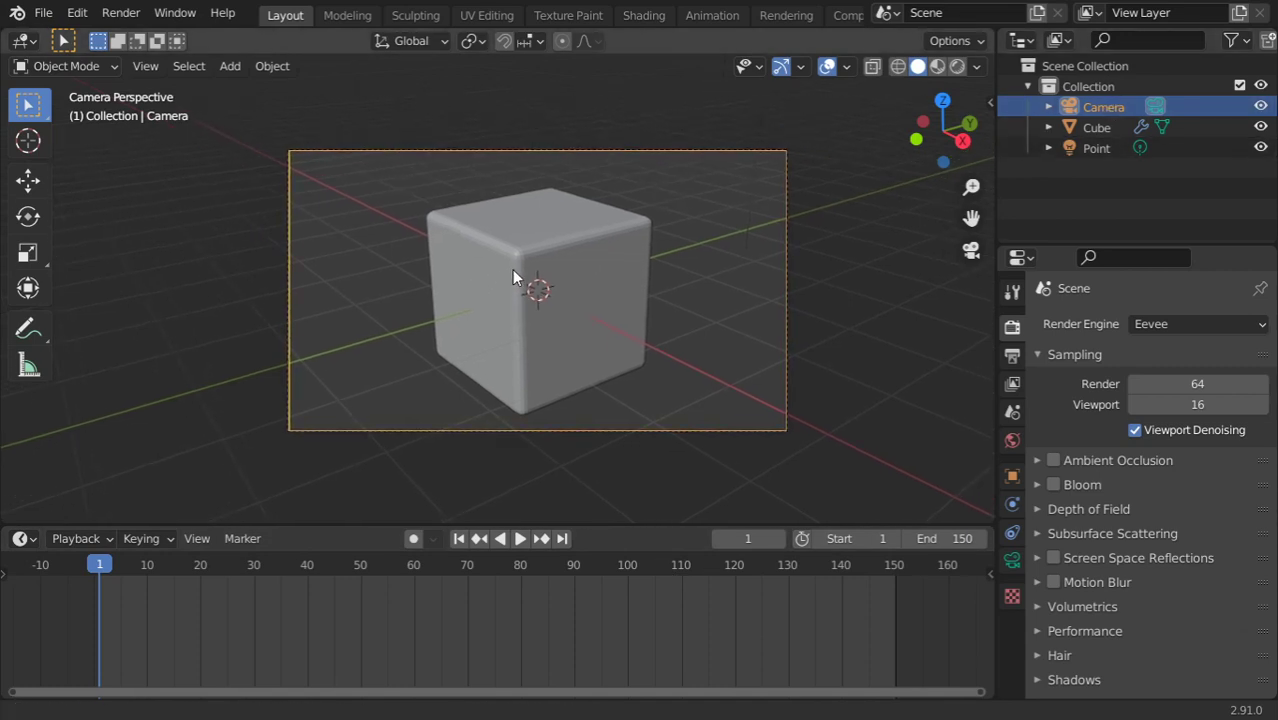
{"action": "key", "text": "n"}
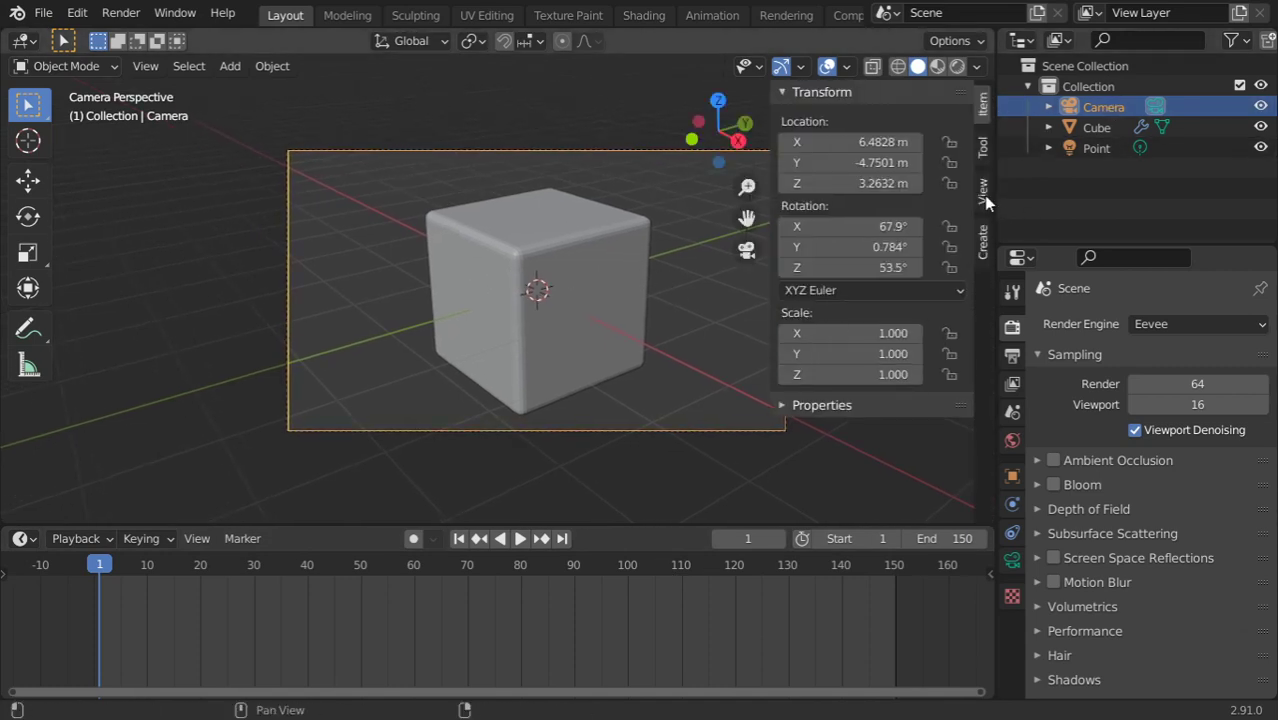
{"action": "left_click", "coordinate": [983, 192]}
{"action": "left_click", "coordinate": [860, 339]}
{"action": "key", "text": "n"}
{"action": "middle_click_drag", "start_coordinate": [552, 322], "coordinate": [750, 320], "text": "shift"}
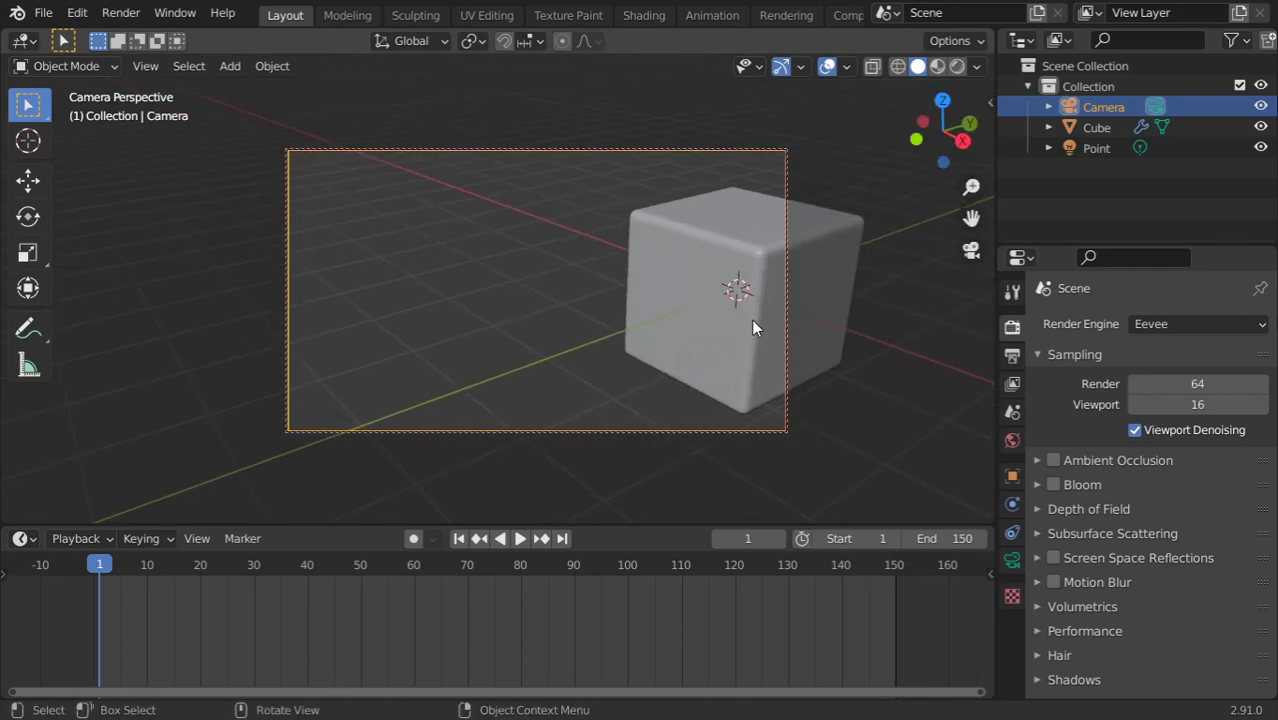
{"action": "key", "text": "i"}
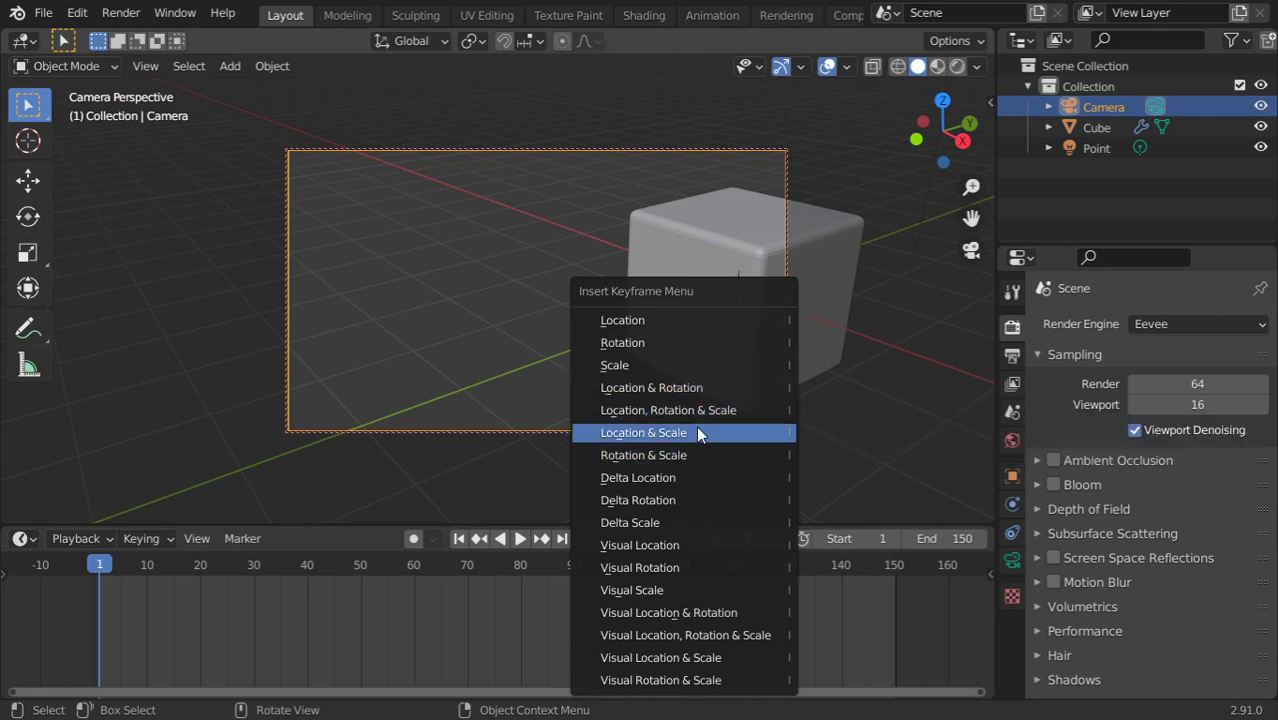
- Keyframe the camera at frame 1, then at frame 50 with the cube centred
{"action": "left_click", "coordinate": [704, 410]}
{"action": "left_click", "coordinate": [737, 539]}
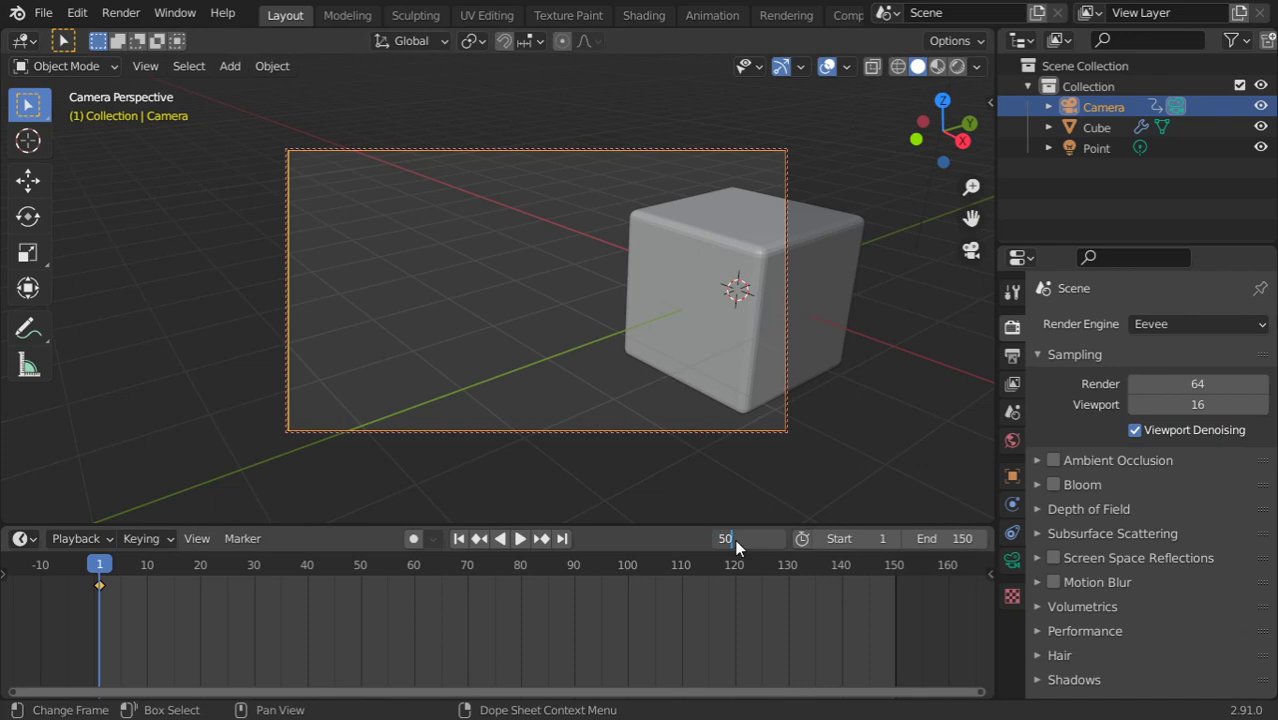
{"action": "key", "text": "Return"}
{"action": "middle_click_drag", "start_coordinate": [758, 350], "coordinate": [543, 357]}
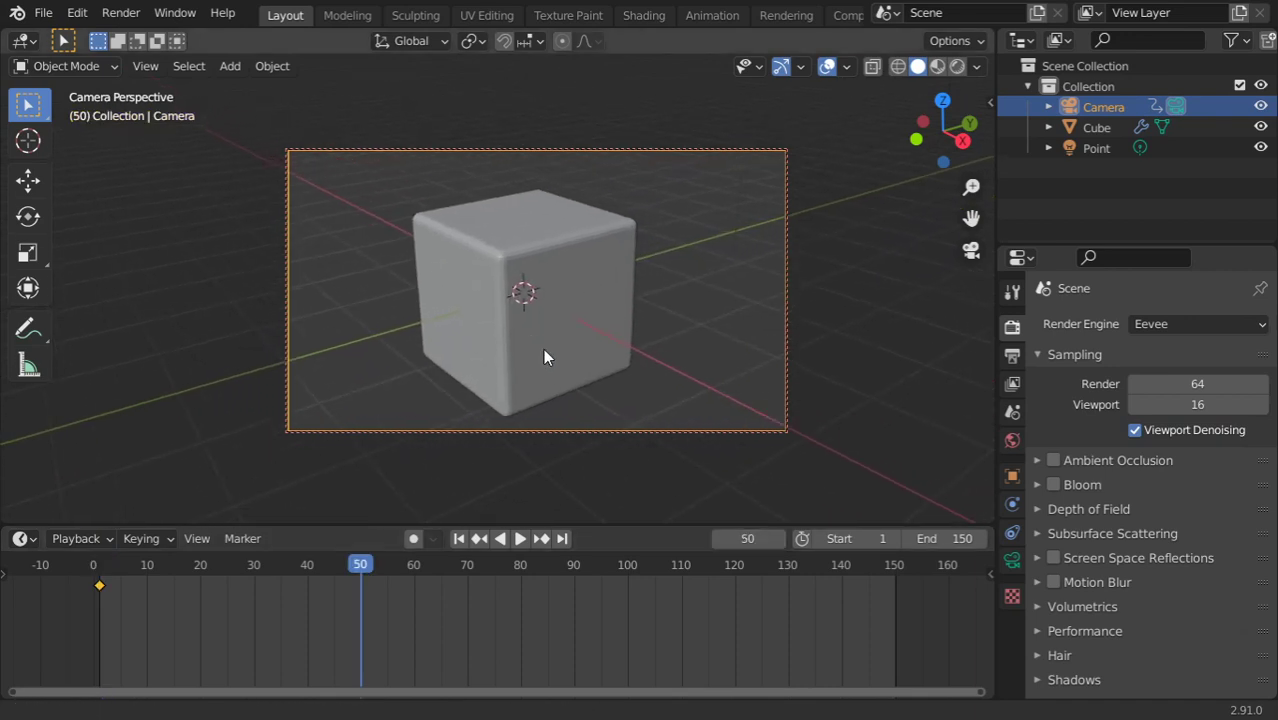
{"action": "key", "text": "i"}
{"action": "left_click", "coordinate": [618, 313]}
- Keyframe the camera at frame 100 with the cube swung to the left
{"action": "left_click", "coordinate": [750, 540]}
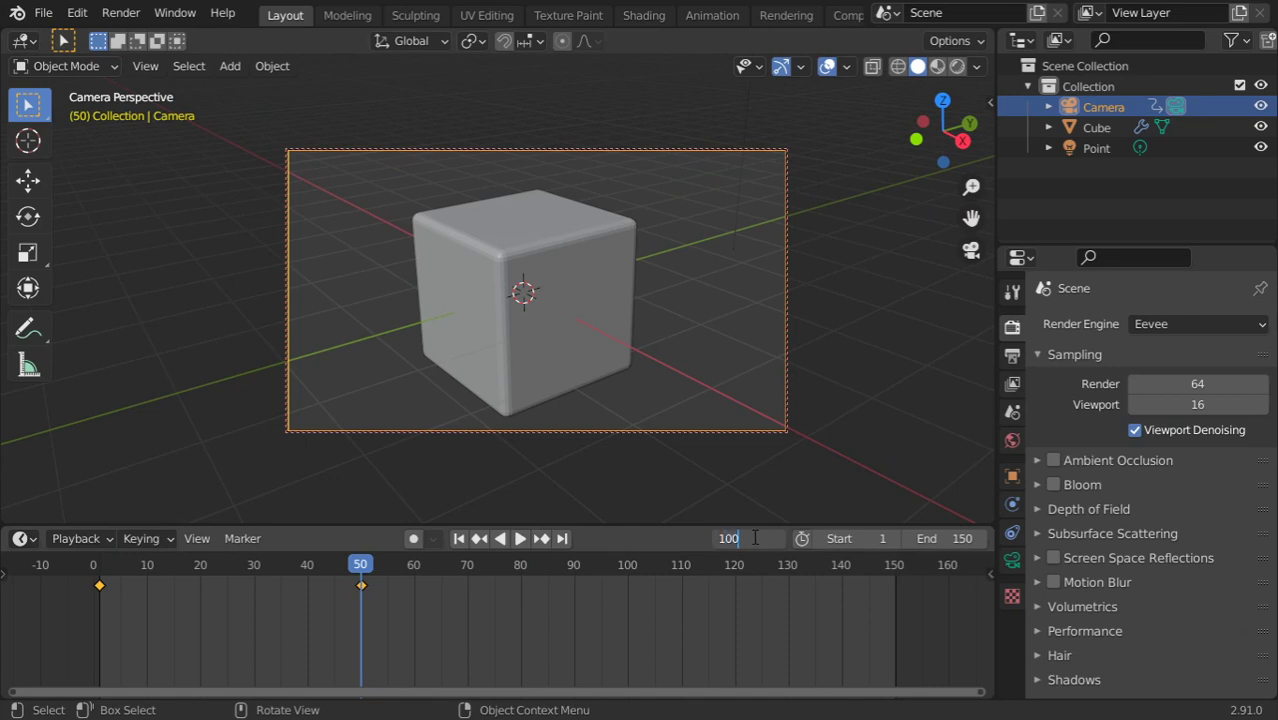
{"action": "key", "text": "Return"}
{"action": "mouse_move", "coordinate": [683, 328]}
{"action": "middle_mouse_down"}
{"action": "mouse_move", "coordinate": [454, 294]}
{"action": "mouse_move", "coordinate": [399, 312]}
{"action": "mouse_move", "coordinate": [412, 309]}
{"action": "middle_mouse_up"}
{"action": "key", "text": "i"}
{"action": "left_click", "coordinate": [483, 301]}
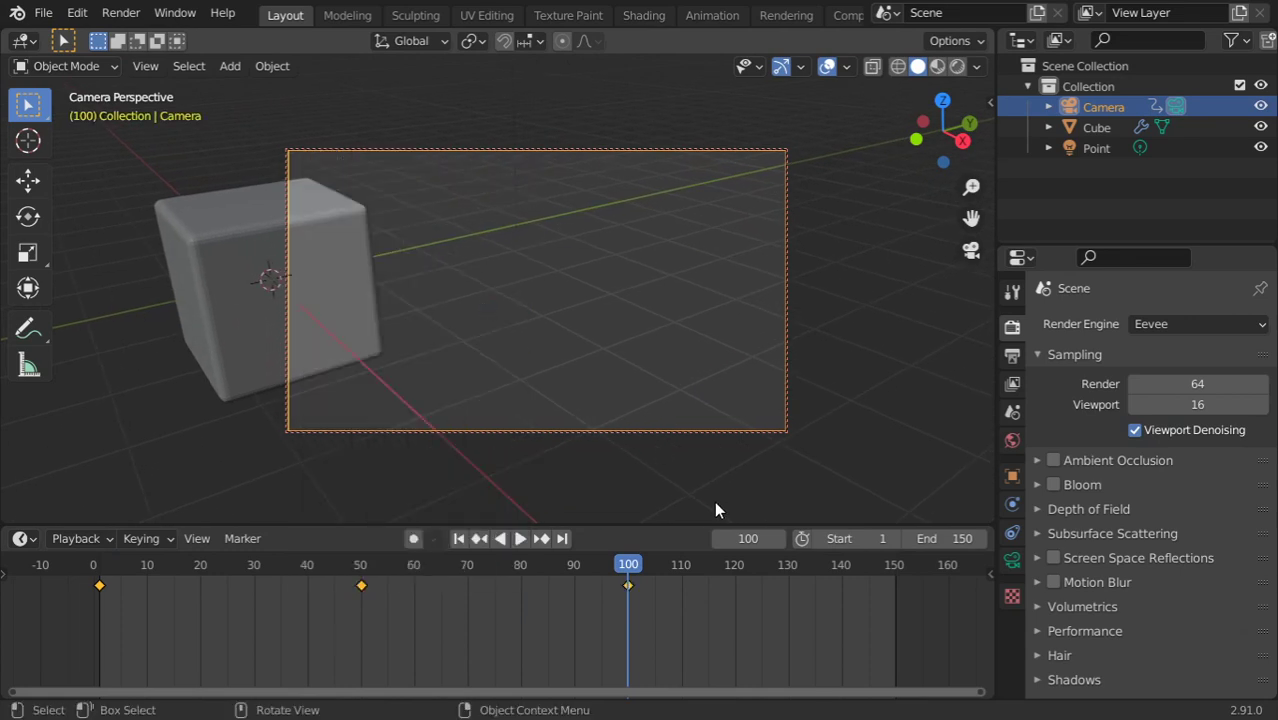
- Keyframe the camera at frame 150 with the cube at the right edge, then play the animation
{"action": "left_click", "coordinate": [752, 538]}
{"action": "type", "text": "150"}
{"action": "key", "text": "Return"}
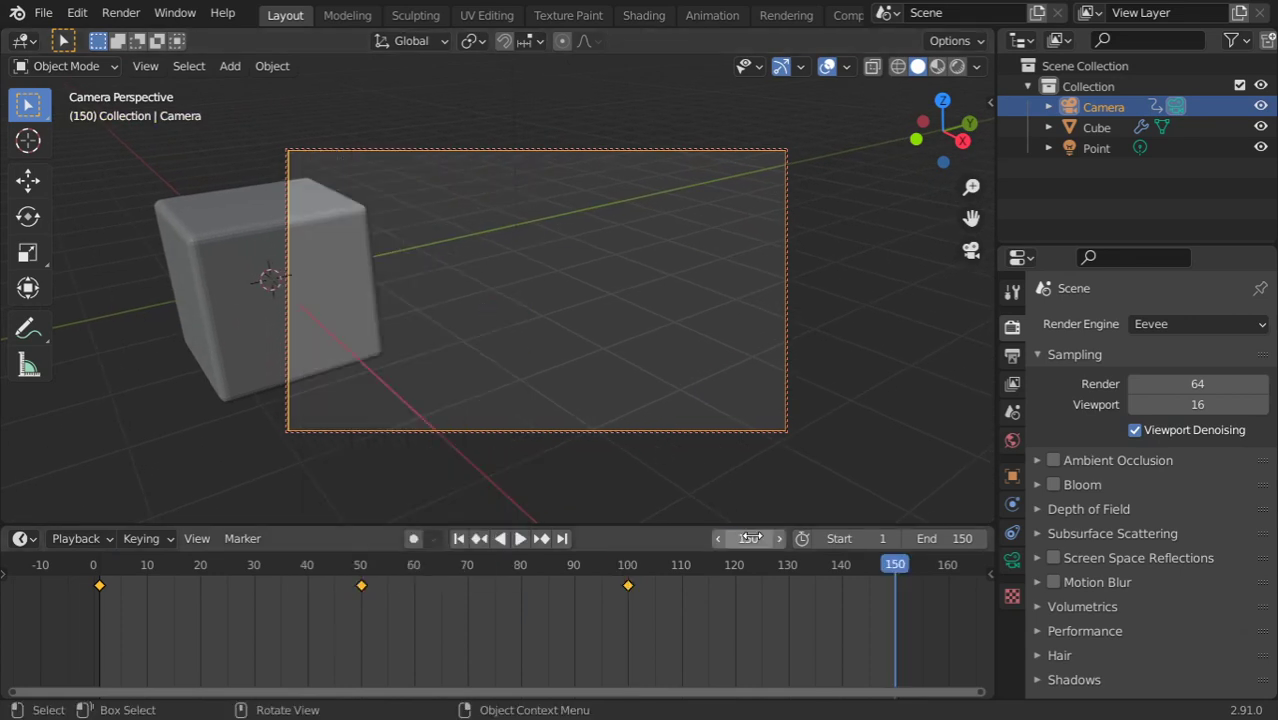
{"action": "mouse_move", "coordinate": [433, 317]}
{"action": "middle_mouse_down"}
{"action": "mouse_move", "coordinate": [798, 298]}
{"action": "mouse_move", "coordinate": [17, 315]}
{"action": "middle_mouse_up"}
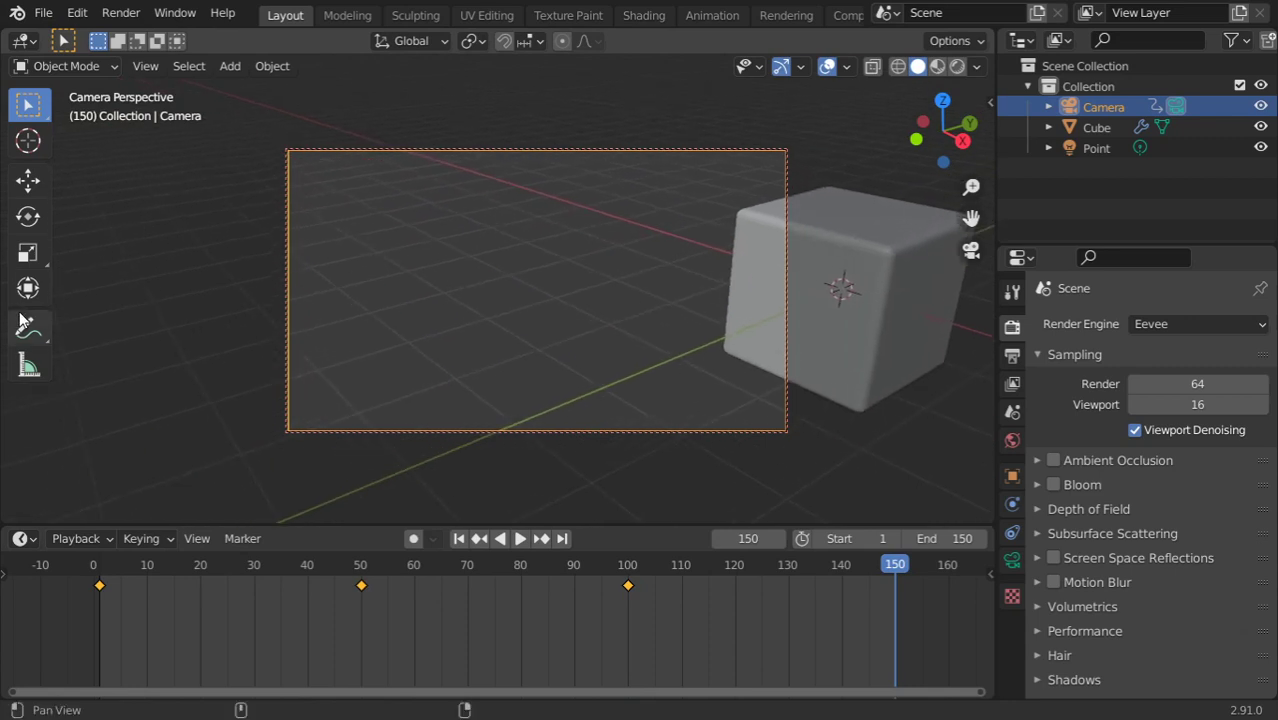
{"action": "scroll", "coordinate": [637, 319], "scroll_direction": "down", "scroll_amount": 5}
{"action": "mouse_move", "coordinate": [669, 308]}
{"action": "middle_mouse_down"}
{"action": "mouse_move", "coordinate": [661, 335]}
{"action": "mouse_move", "coordinate": [689, 343]}
{"action": "mouse_move", "coordinate": [684, 281]}
{"action": "middle_mouse_up"}
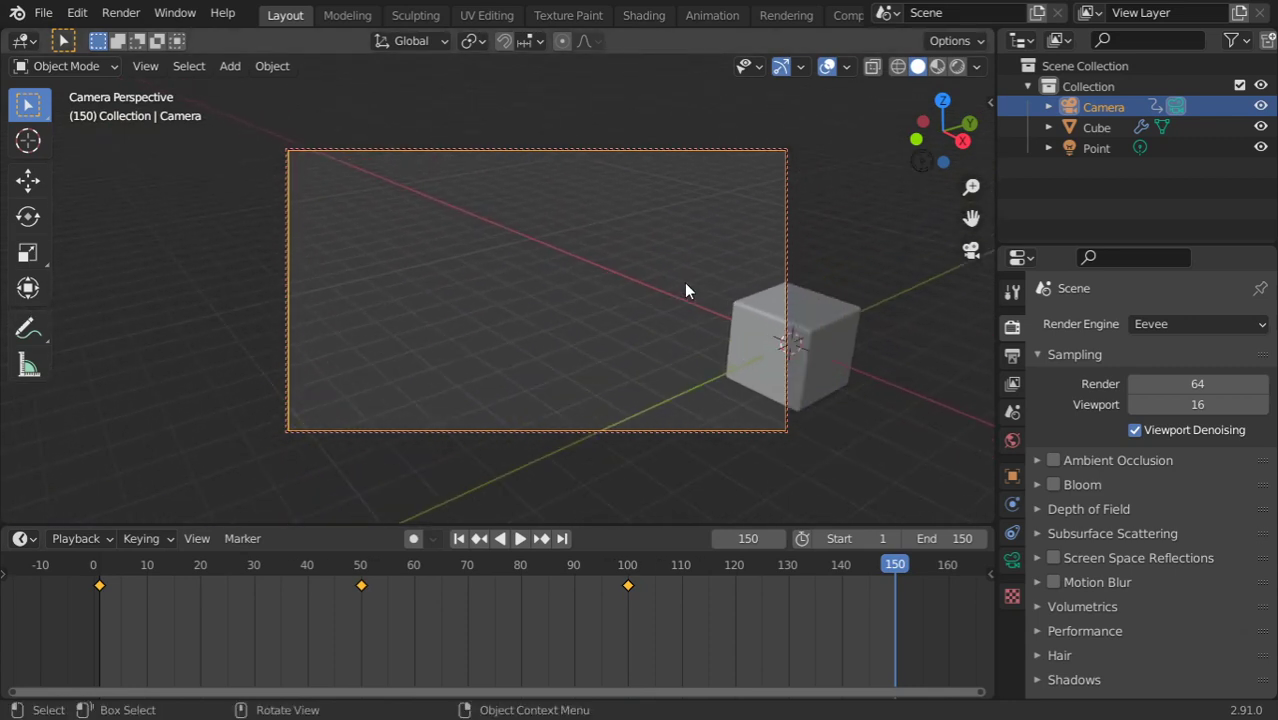
{"action": "key", "text": "i"}
{"action": "left_click", "coordinate": [683, 285]}
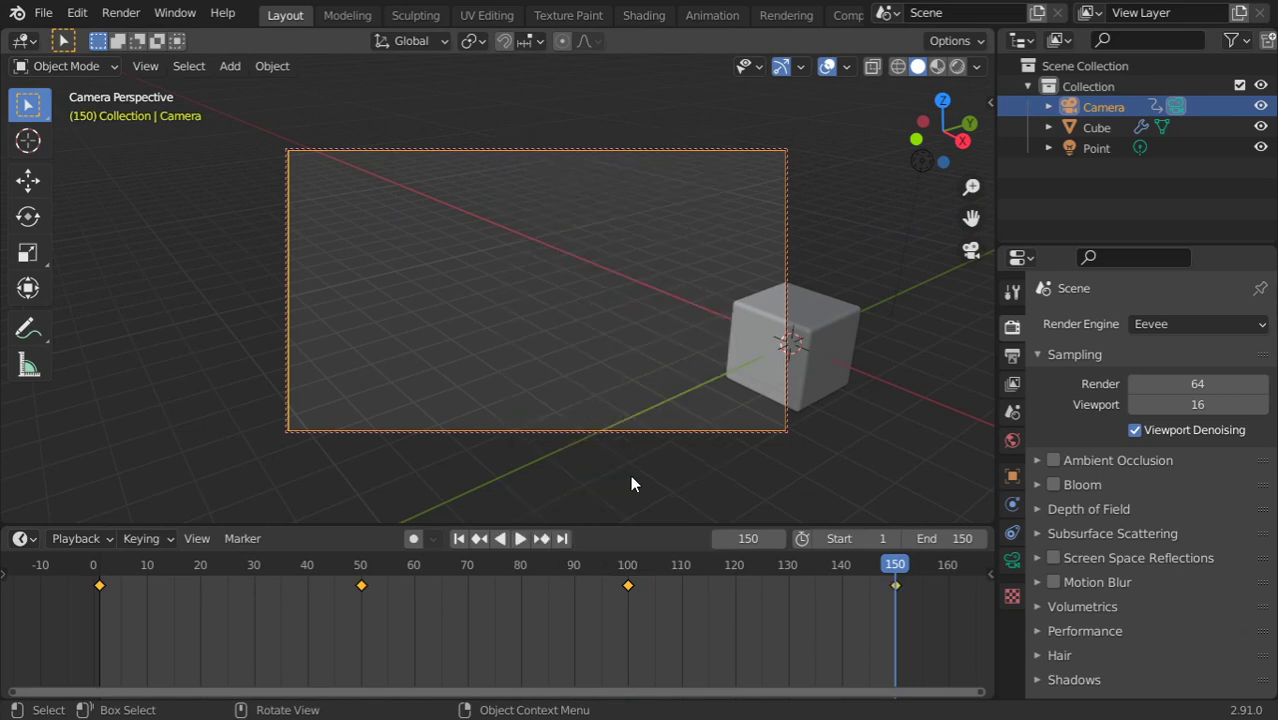
{"action": "left_click", "coordinate": [520, 538]}
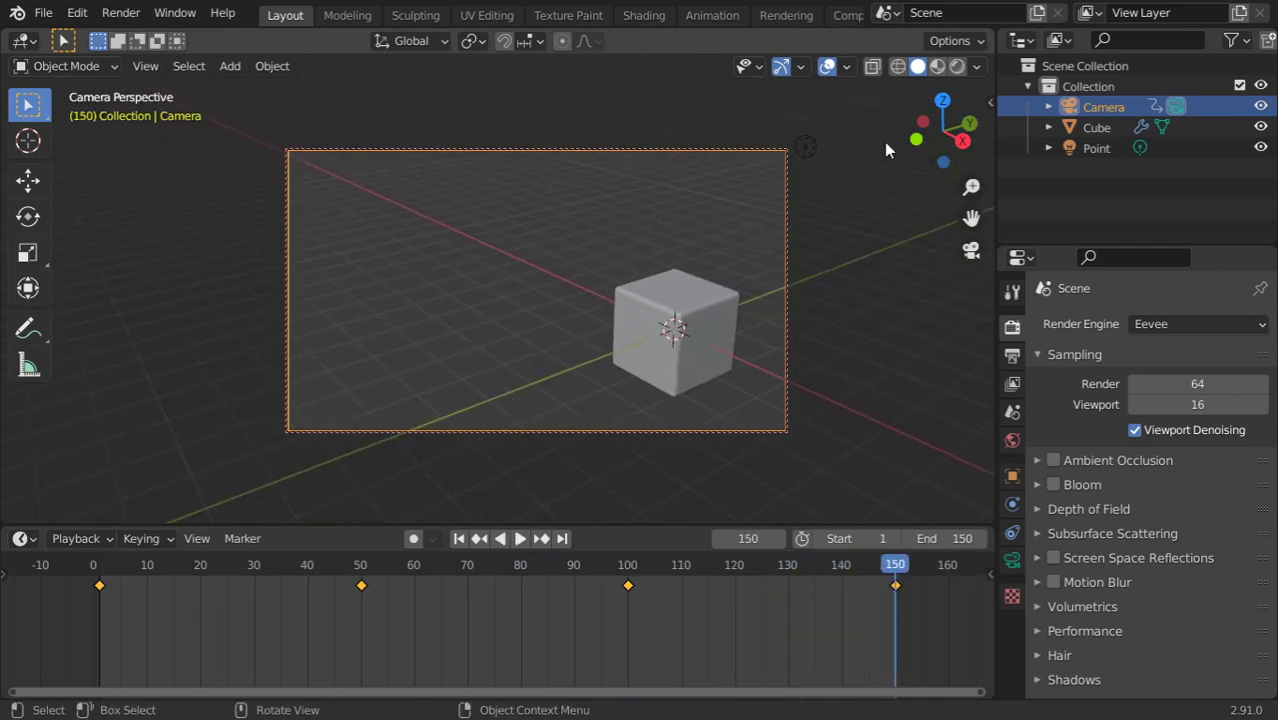
- Switch to Rendered shading, select the point light and change its power
{"action": "left_click", "coordinate": [958, 68]}
{"action": "left_click", "coordinate": [808, 146]}
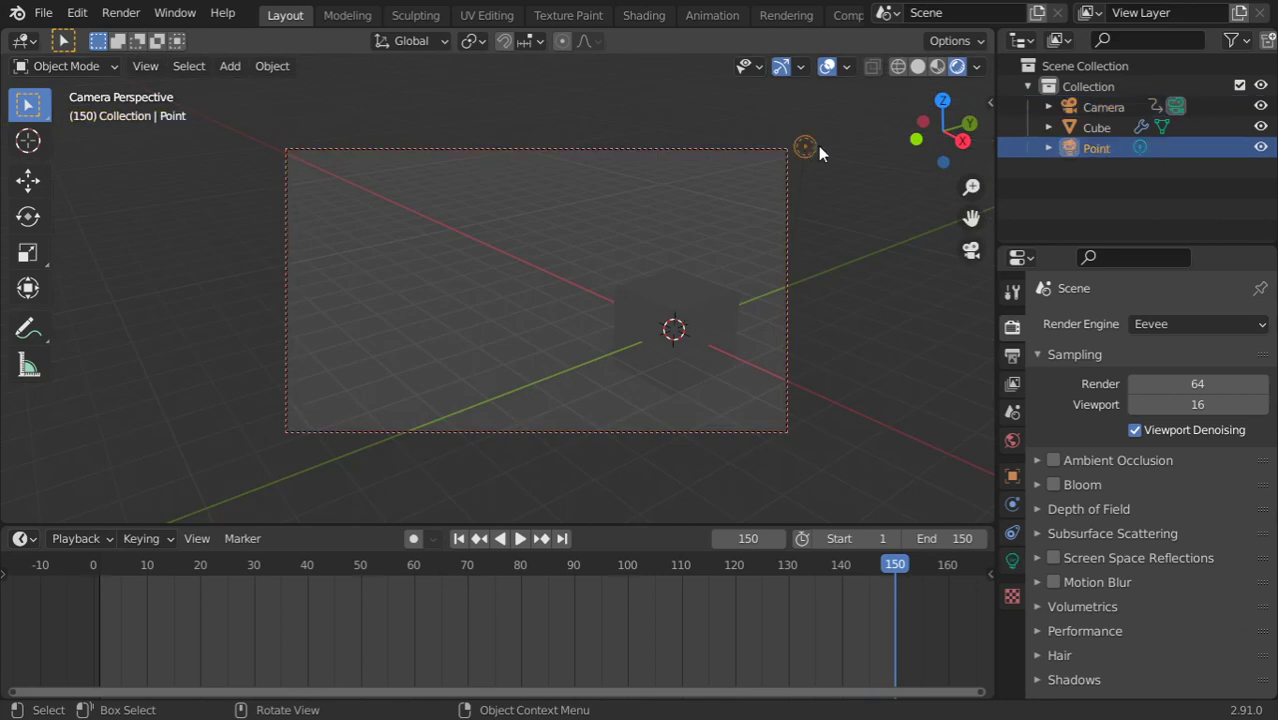
{"action": "left_click", "coordinate": [1012, 560]}
{"action": "left_click", "coordinate": [1178, 456]}
{"action": "type", "text": "5"}
{"action": "key", "text": "Return"}
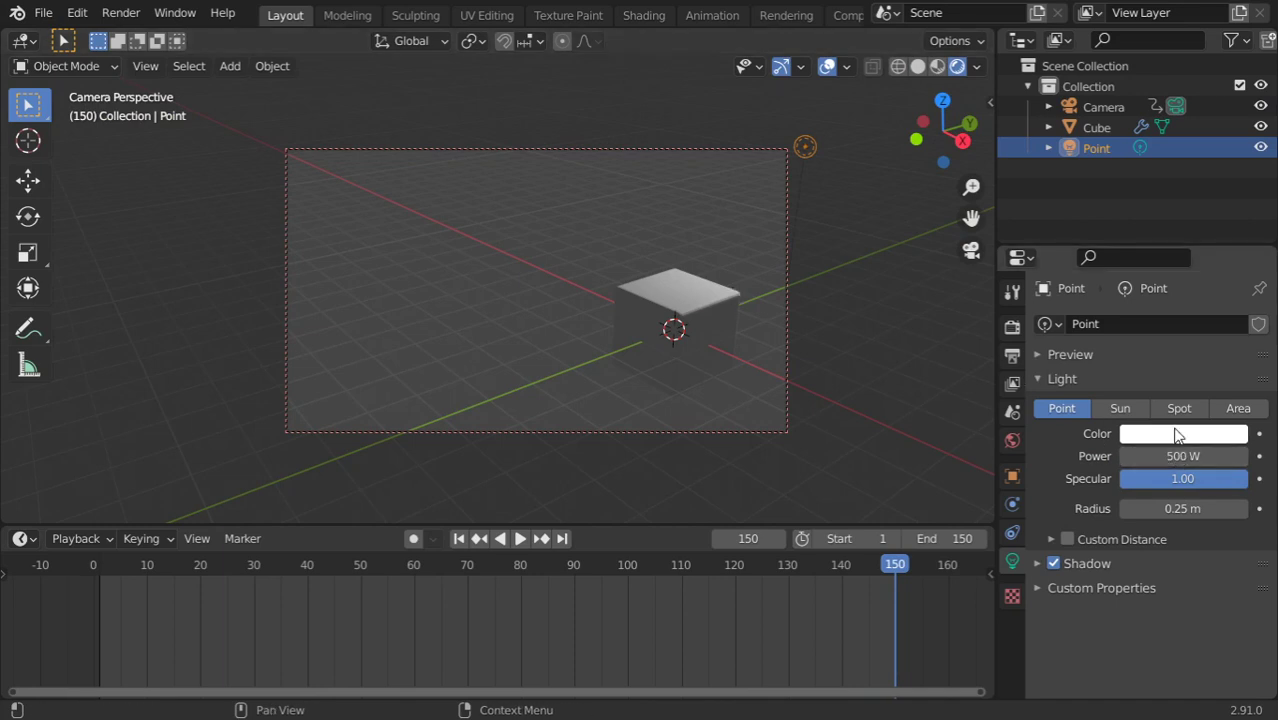
- Try spot and sun types, keep a point light at 1222 W, and preview the animation
{"action": "left_click", "coordinate": [1176, 410]}
{"action": "left_click", "coordinate": [1120, 408]}
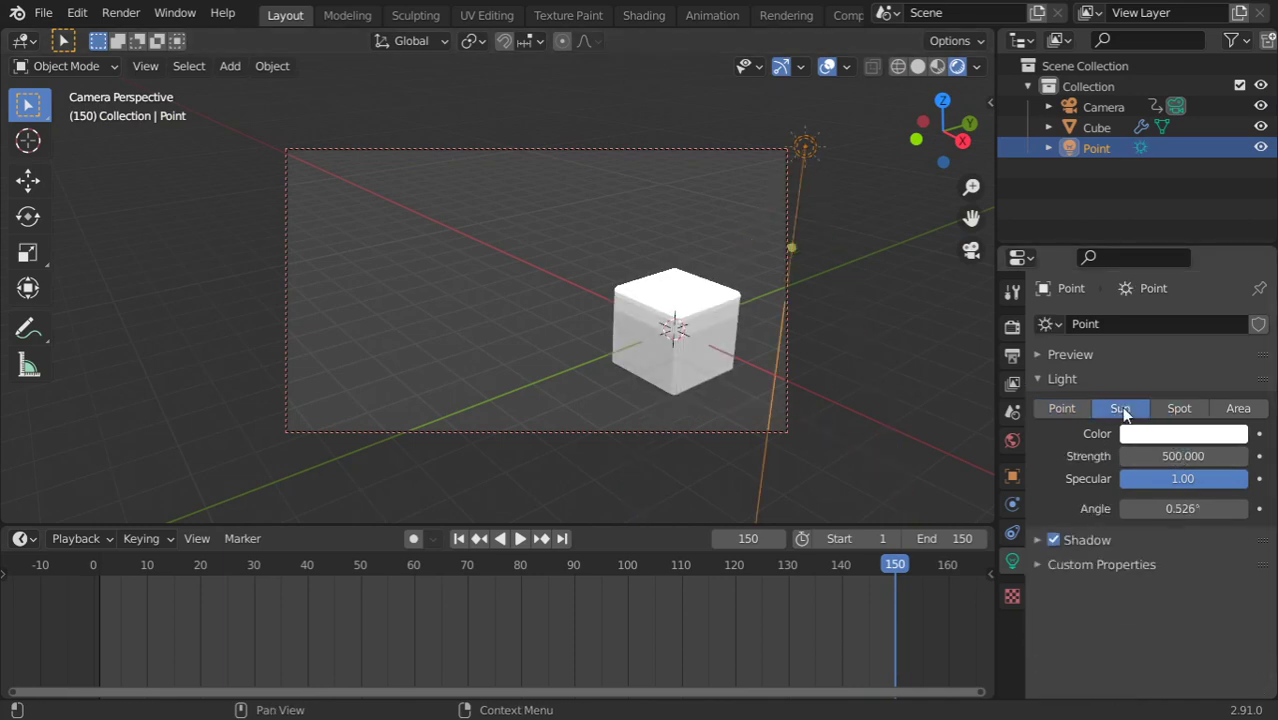
{"action": "left_click", "coordinate": [1069, 408]}
{"action": "left_click", "coordinate": [1155, 460]}
{"action": "type", "text": "1222"}
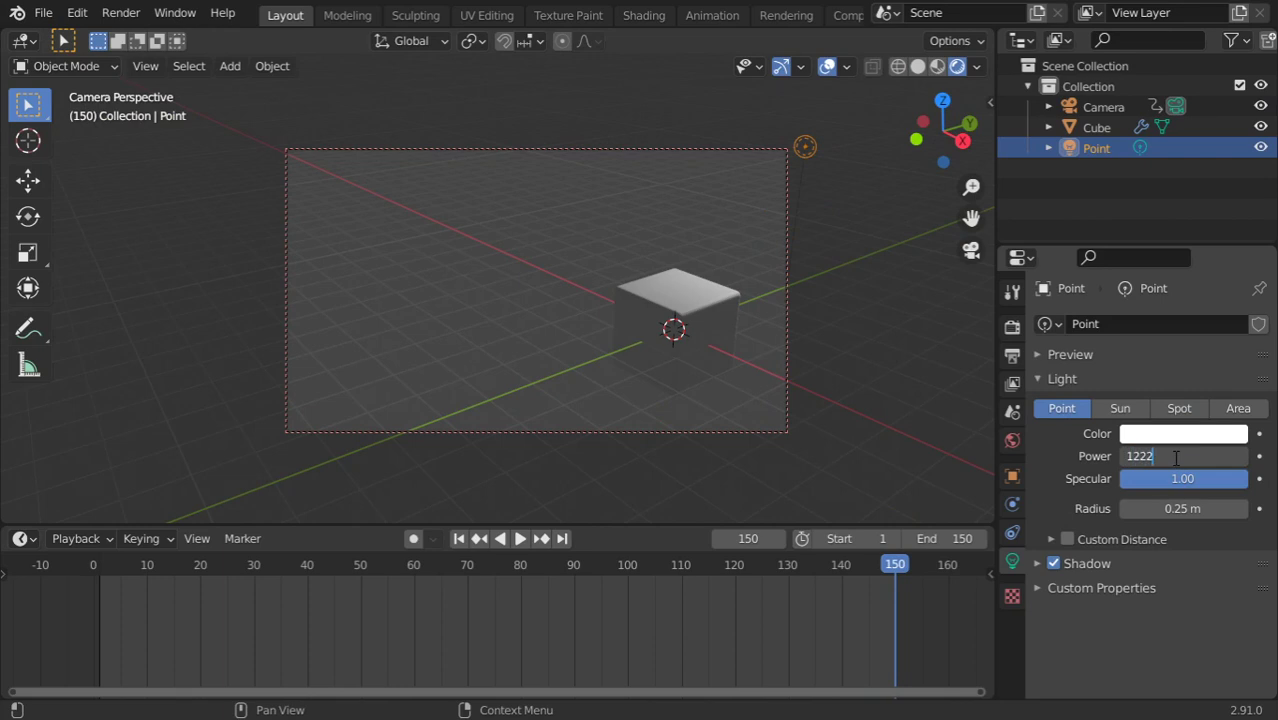
{"action": "key", "text": "Return"}
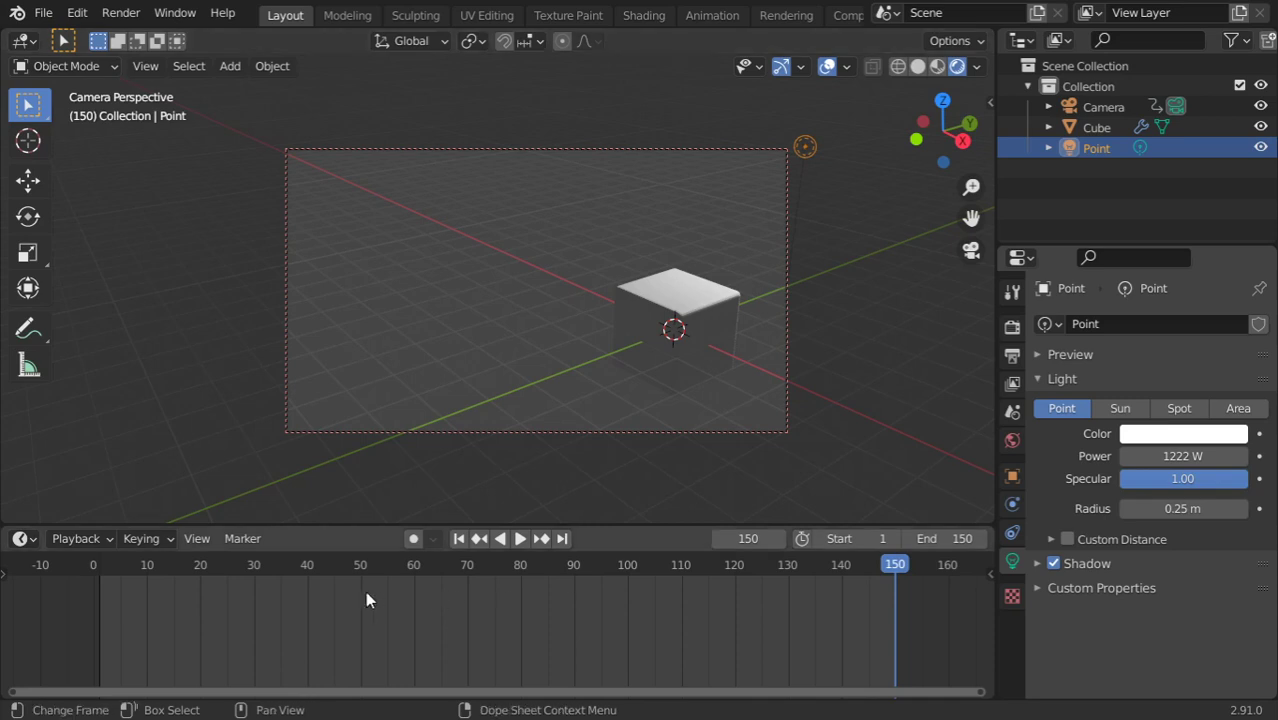
{"action": "key", "text": "space"}
{"action": "left_click_drag", "start_coordinate": [430, 566], "coordinate": [371, 566]}
{"action": "key", "text": "space"}
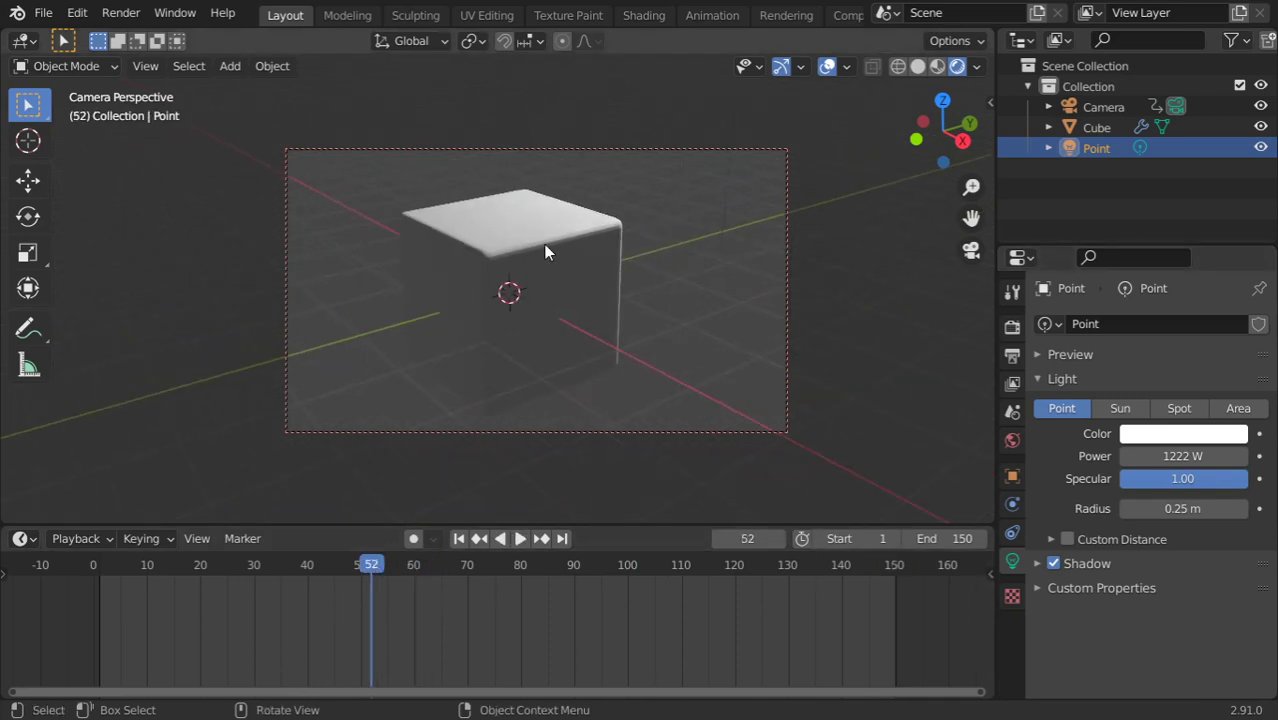
- Expand the Motion Blur render settings and raise the shutter to 0.82
{"action": "left_click", "coordinate": [1012, 326]}
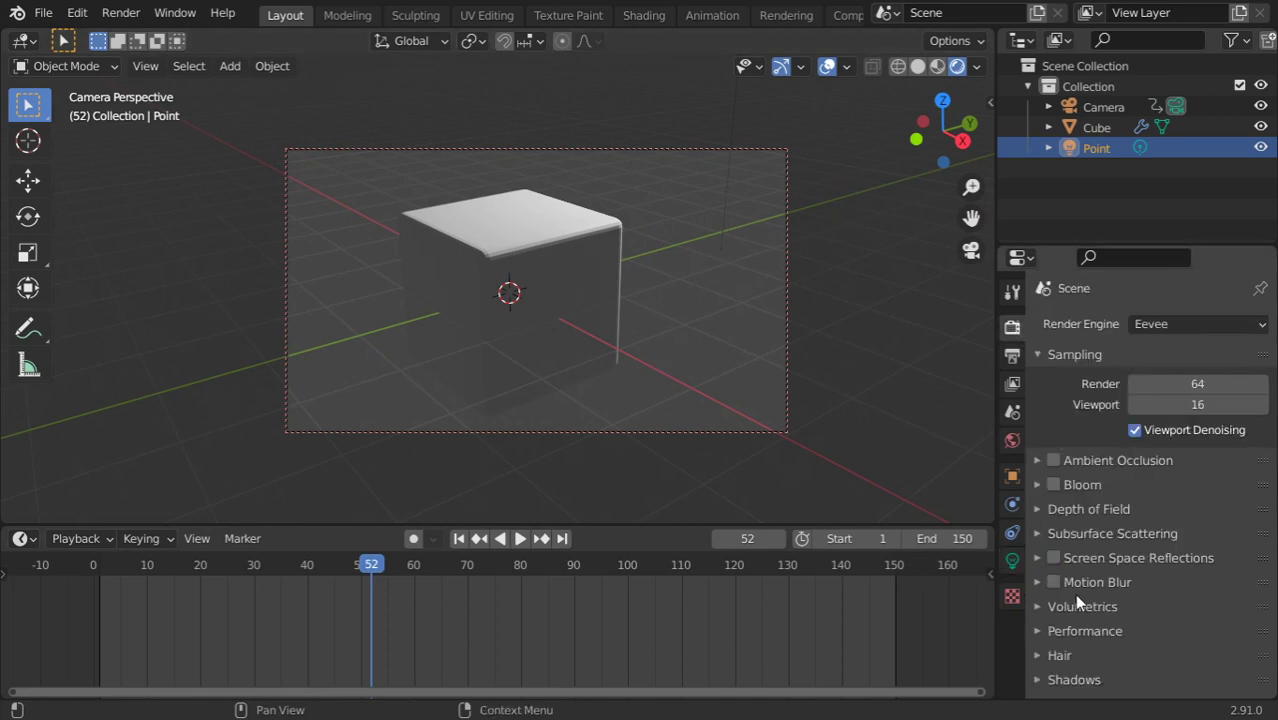
{"action": "left_click", "coordinate": [1036, 583]}
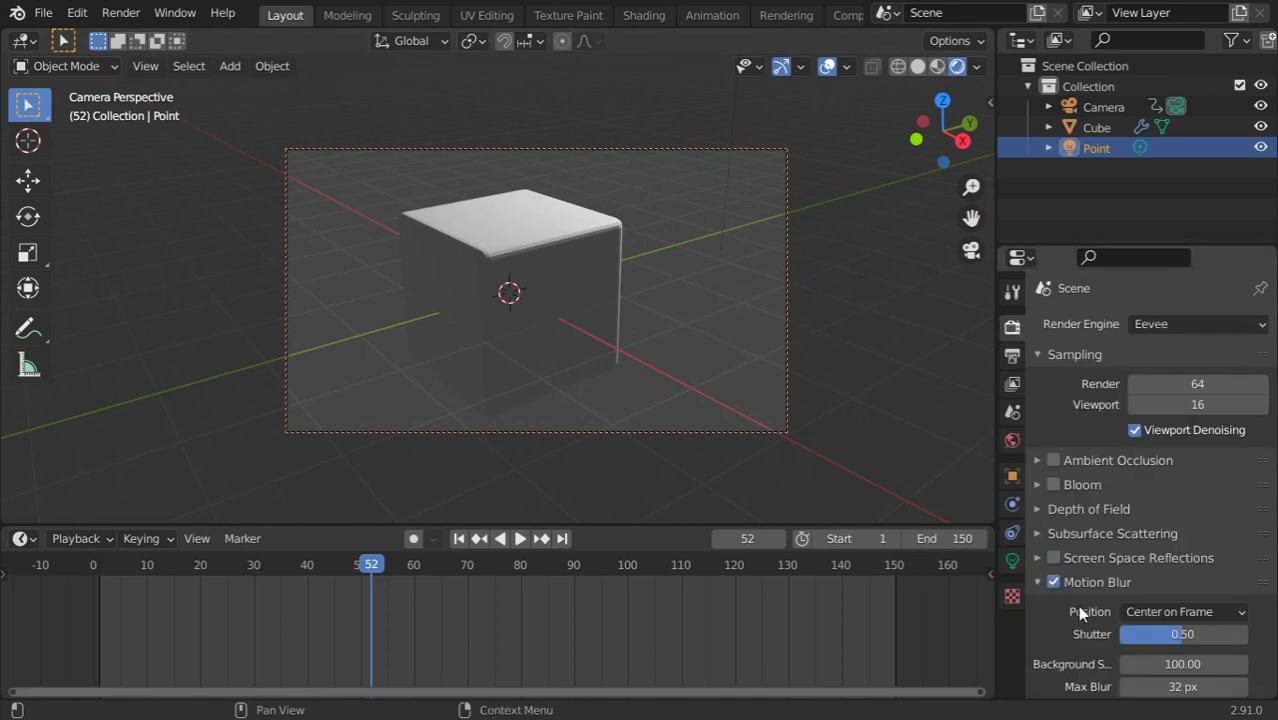
{"action": "scroll", "coordinate": [1103, 585], "scroll_direction": "down", "scroll_amount": 3}
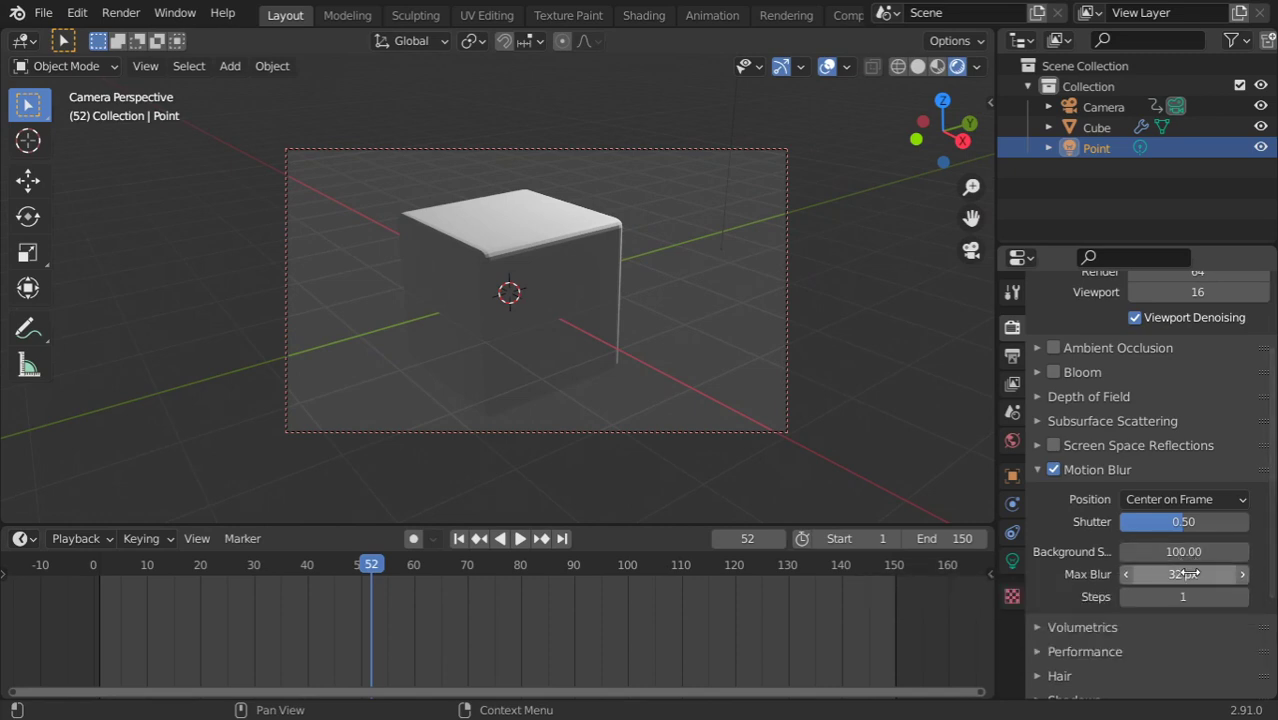
{"action": "mouse_move", "coordinate": [1207, 521]}
{"action": "left_mouse_down"}
{"action": "mouse_move", "coordinate": [1248, 530]}
{"action": "mouse_move", "coordinate": [1120, 528]}
{"action": "mouse_move", "coordinate": [1207, 533]}
{"action": "mouse_move", "coordinate": [1195, 533]}
{"action": "left_mouse_up"}
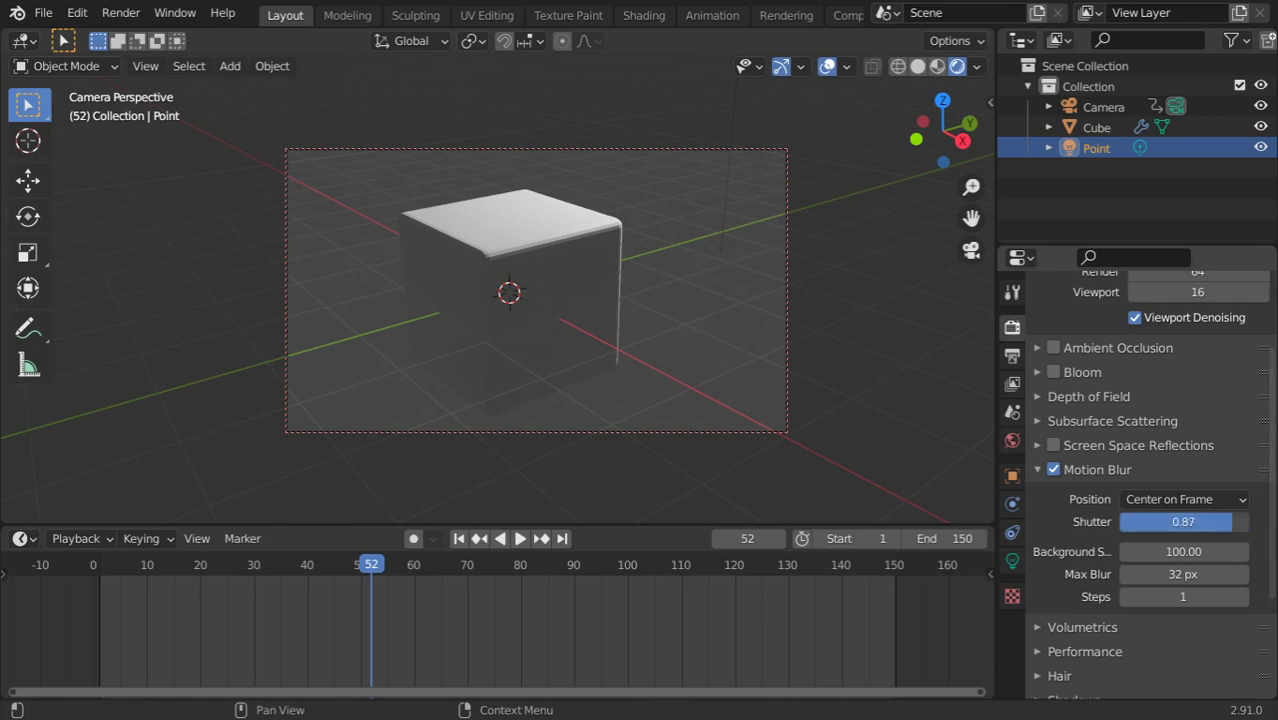
{"action": "left_click_drag", "start_coordinate": [383, 572], "coordinate": [494, 572]}
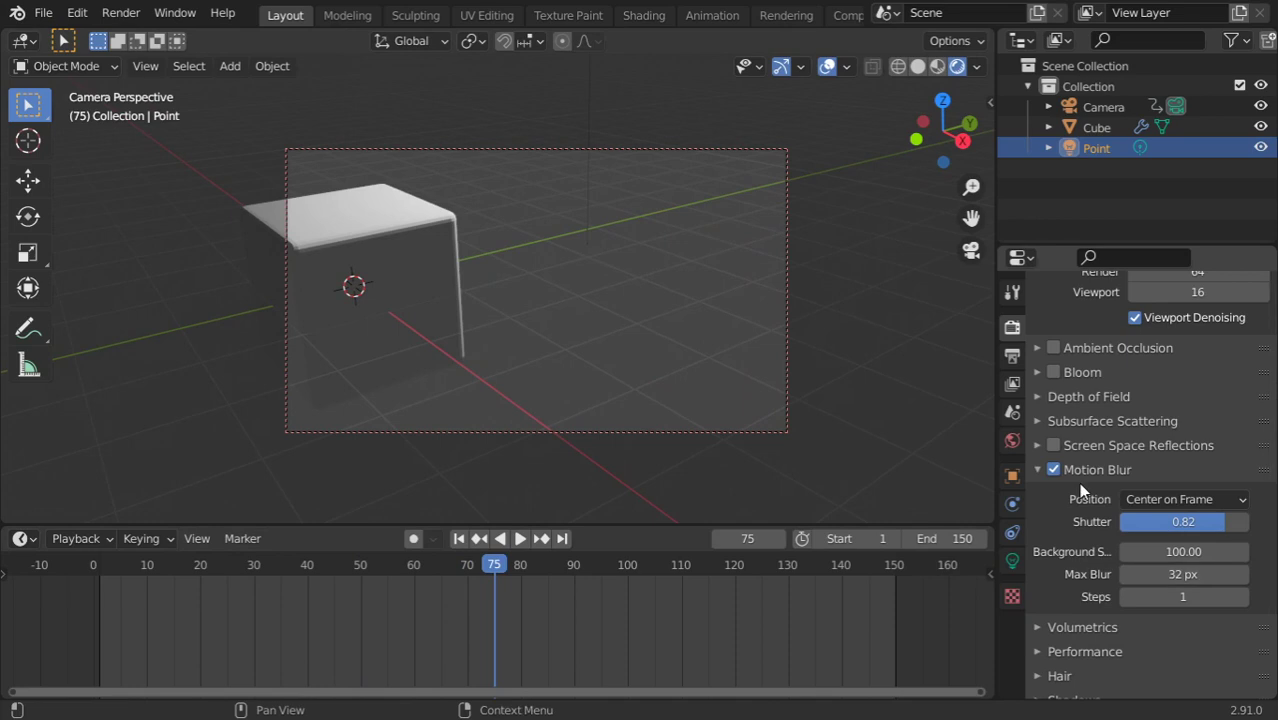
- Enable motion blur with 6 steps and leave the camera view
{"action": "left_click", "coordinate": [1054, 469]}
{"action": "left_click", "coordinate": [1054, 469]}
{"action": "left_click", "coordinate": [1054, 469]}
{"action": "left_click", "coordinate": [1055, 469]}
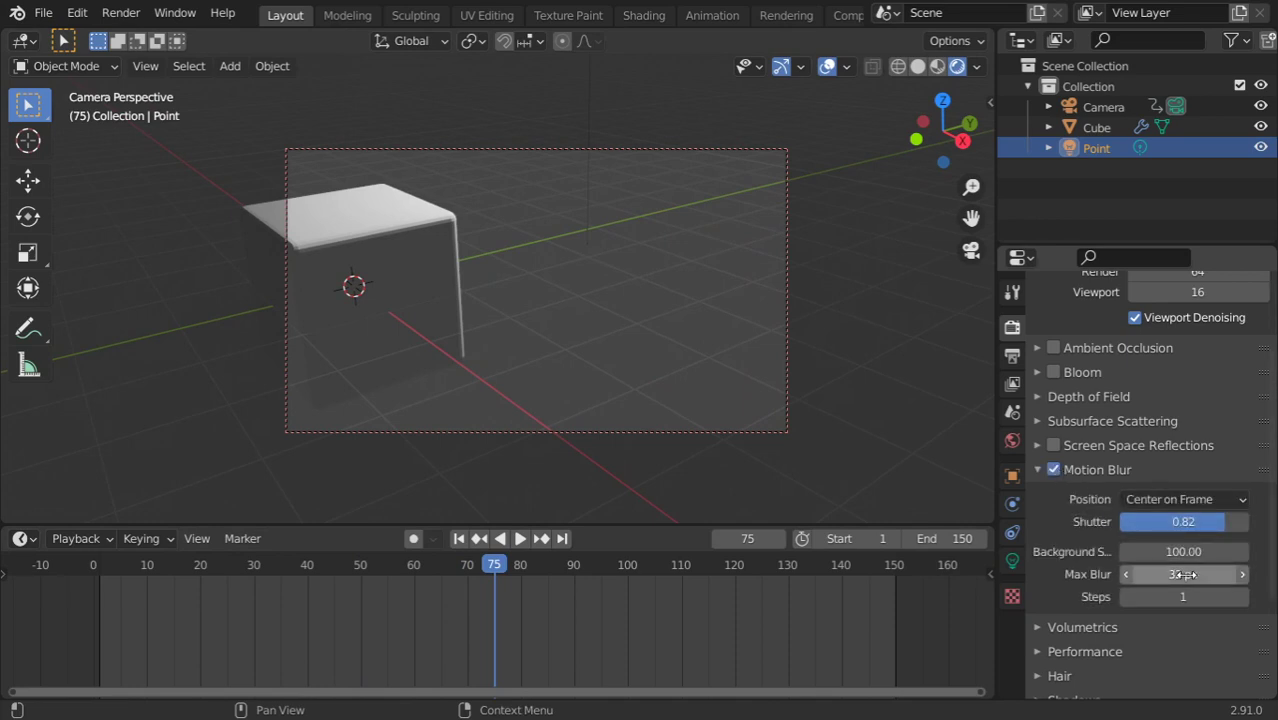
{"action": "left_click", "coordinate": [1241, 597]}
{"action": "left_click", "coordinate": [1241, 597]}
{"action": "left_click", "coordinate": [1241, 597]}
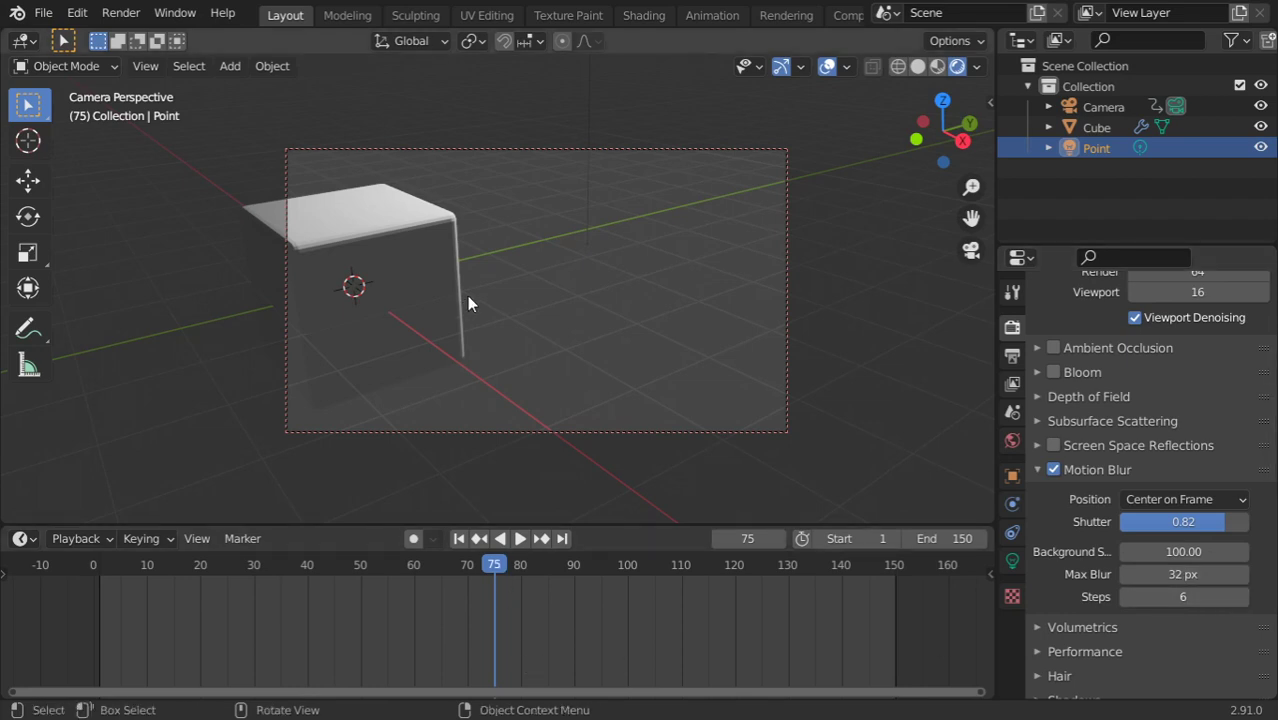
{"action": "key", "text": "KP_0"}
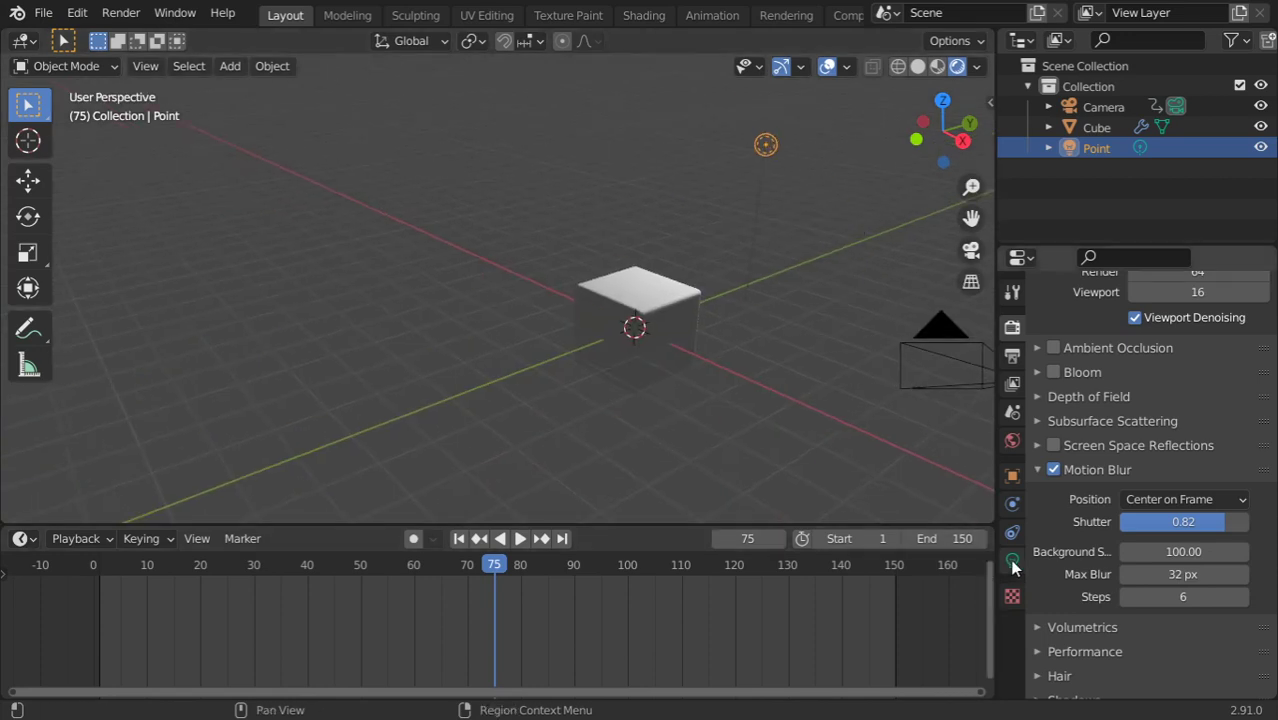
- Set the point light's power to 1500 W in its light settings
{"action": "left_click", "coordinate": [1012, 561]}
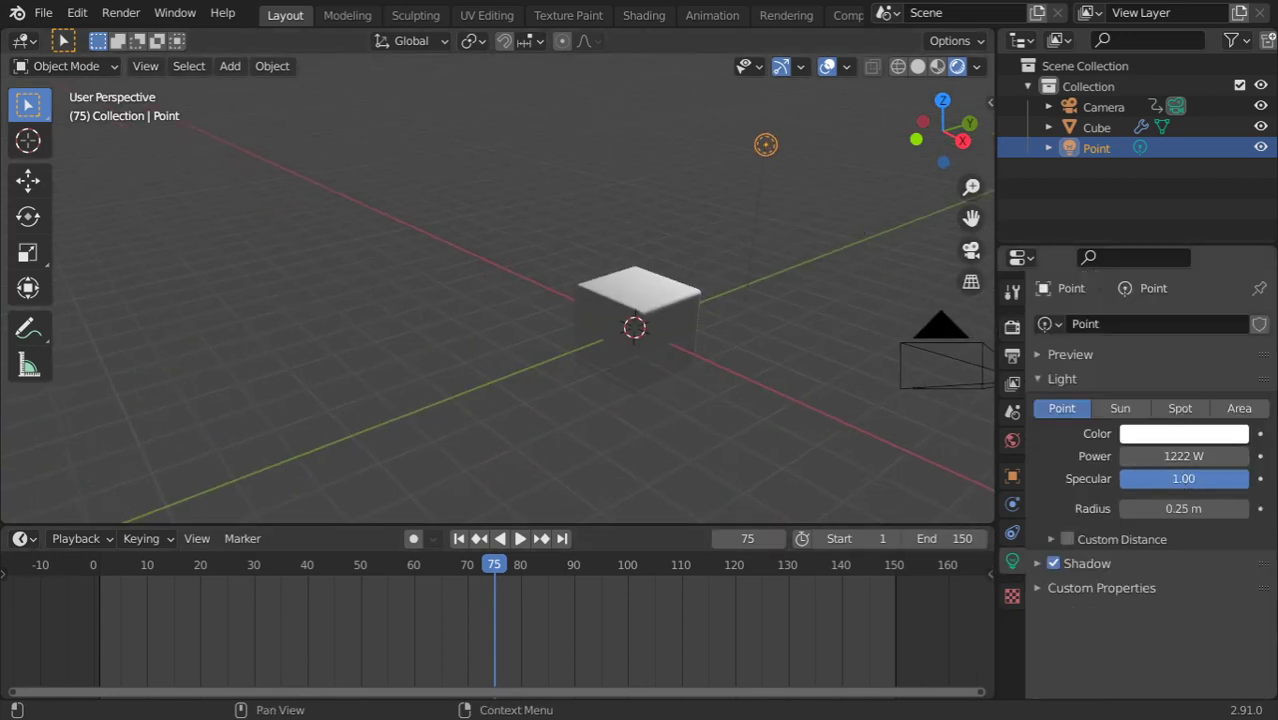
{"action": "left_click", "coordinate": [1165, 456]}
{"action": "type", "text": "1500"}
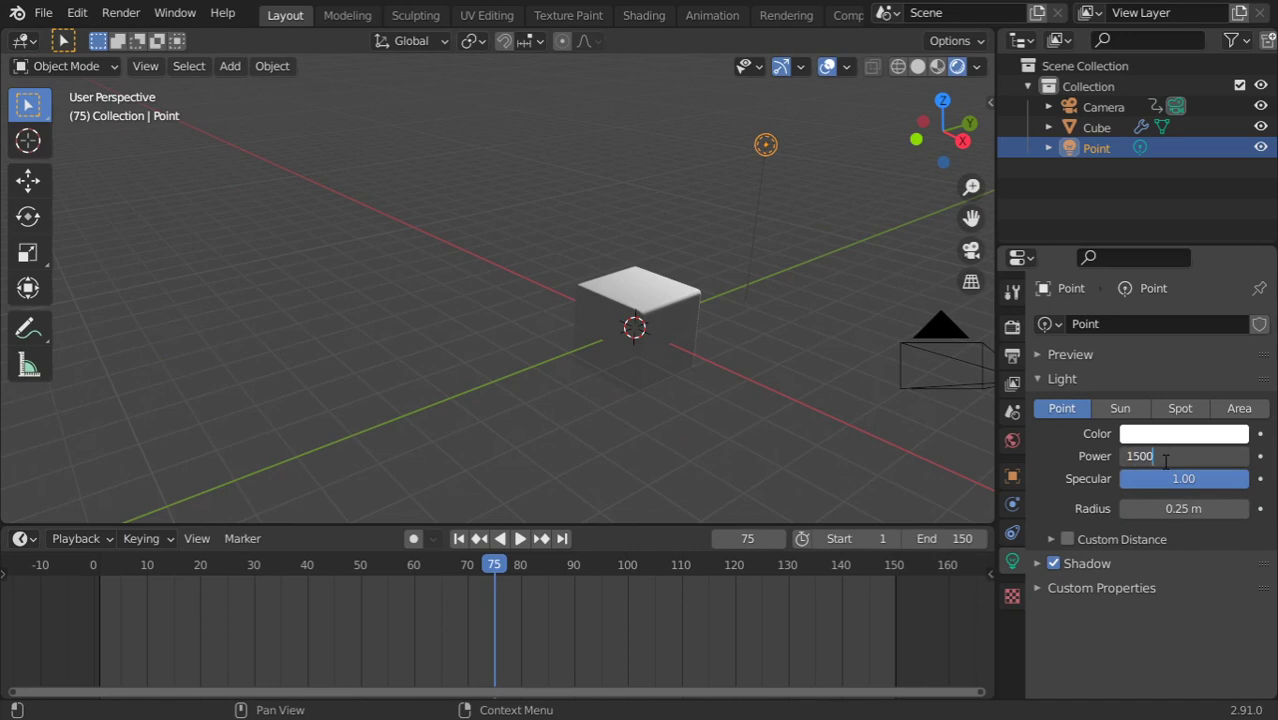
{"action": "key", "text": "Return"}
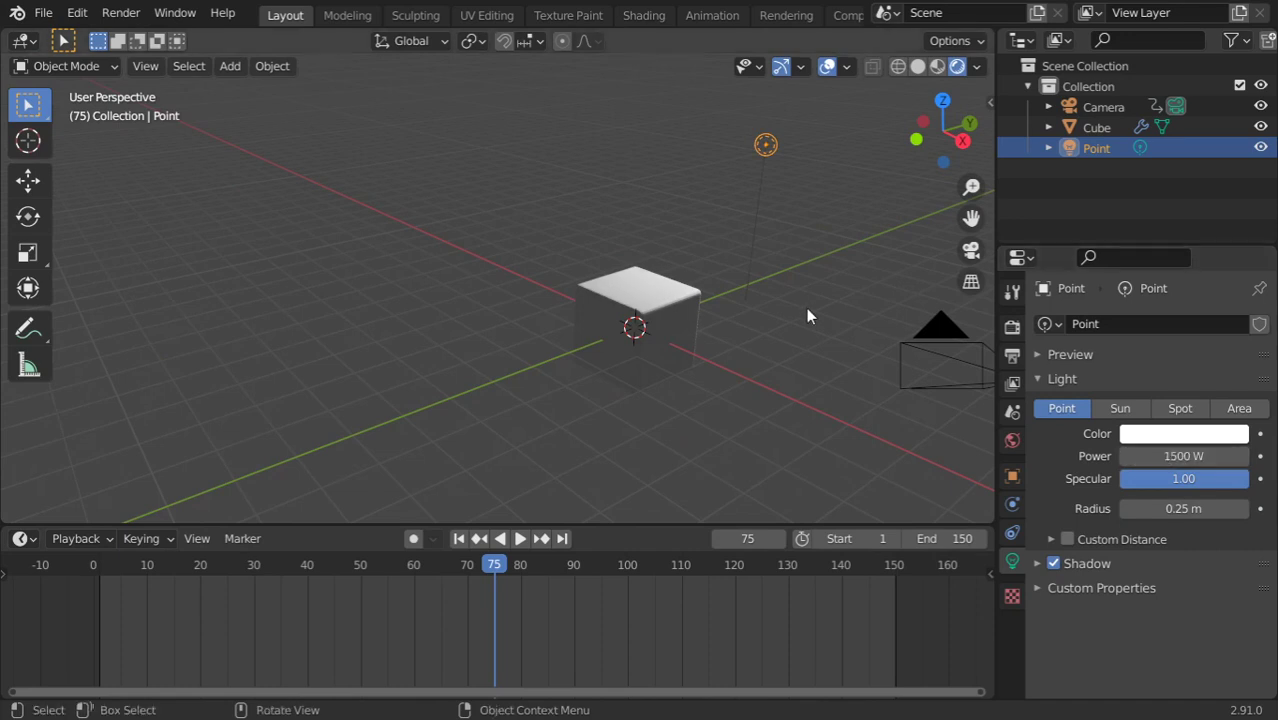
- Add a Suzanne monkey head, change its shading and subdivide it with Ctrl+1
{"action": "left_click", "coordinate": [634, 327]}
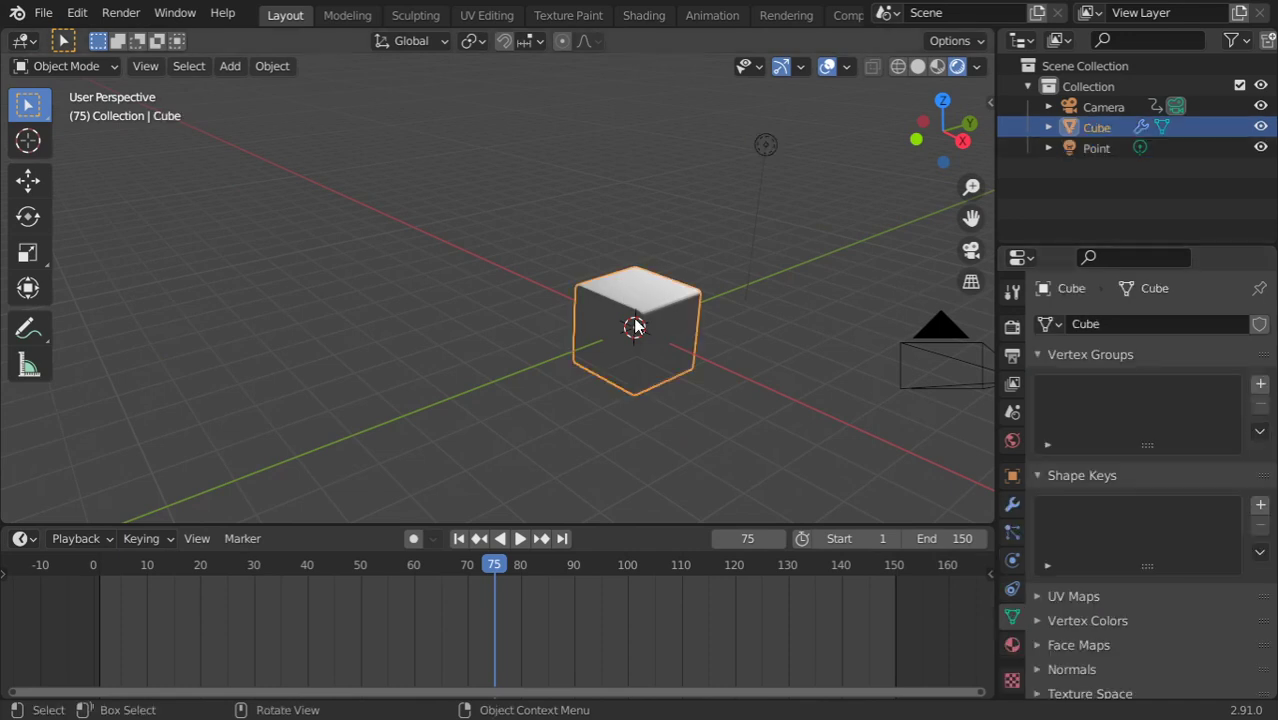
{"action": "key", "text": "shift+a"}
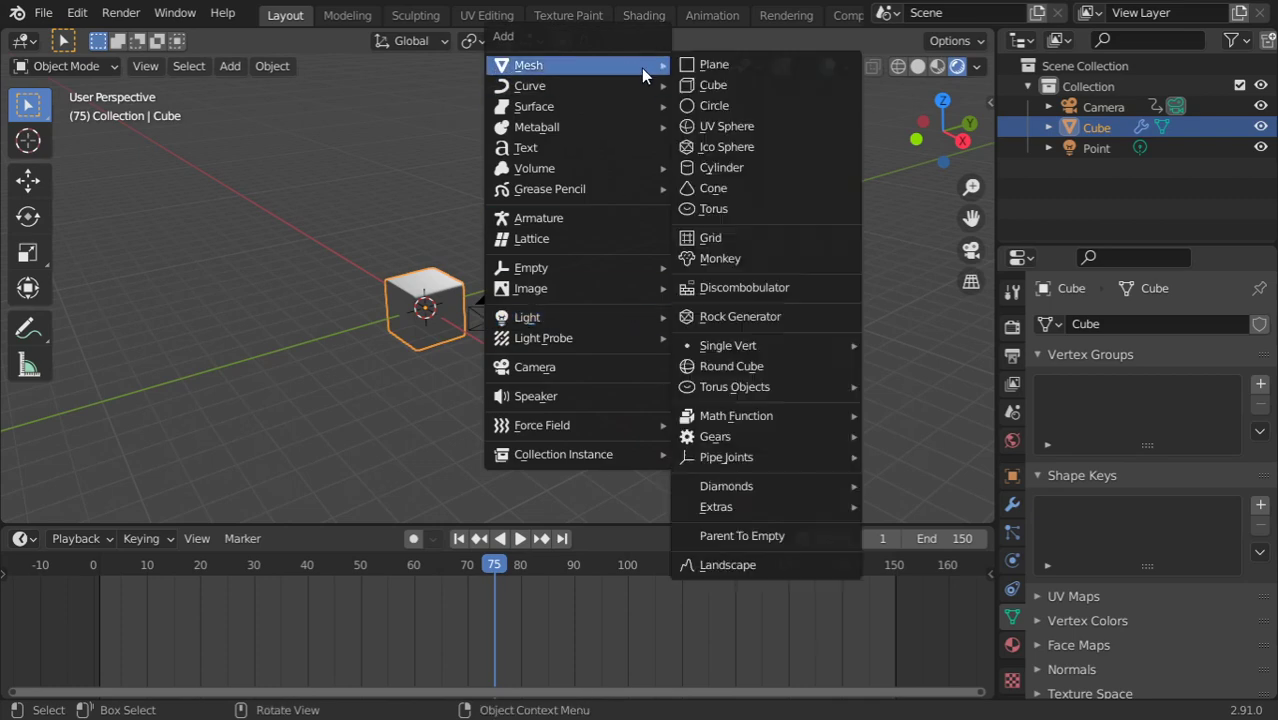
{"action": "left_click", "coordinate": [717, 258]}
{"action": "key", "text": "t"}
{"action": "right_click", "coordinate": [434, 269]}
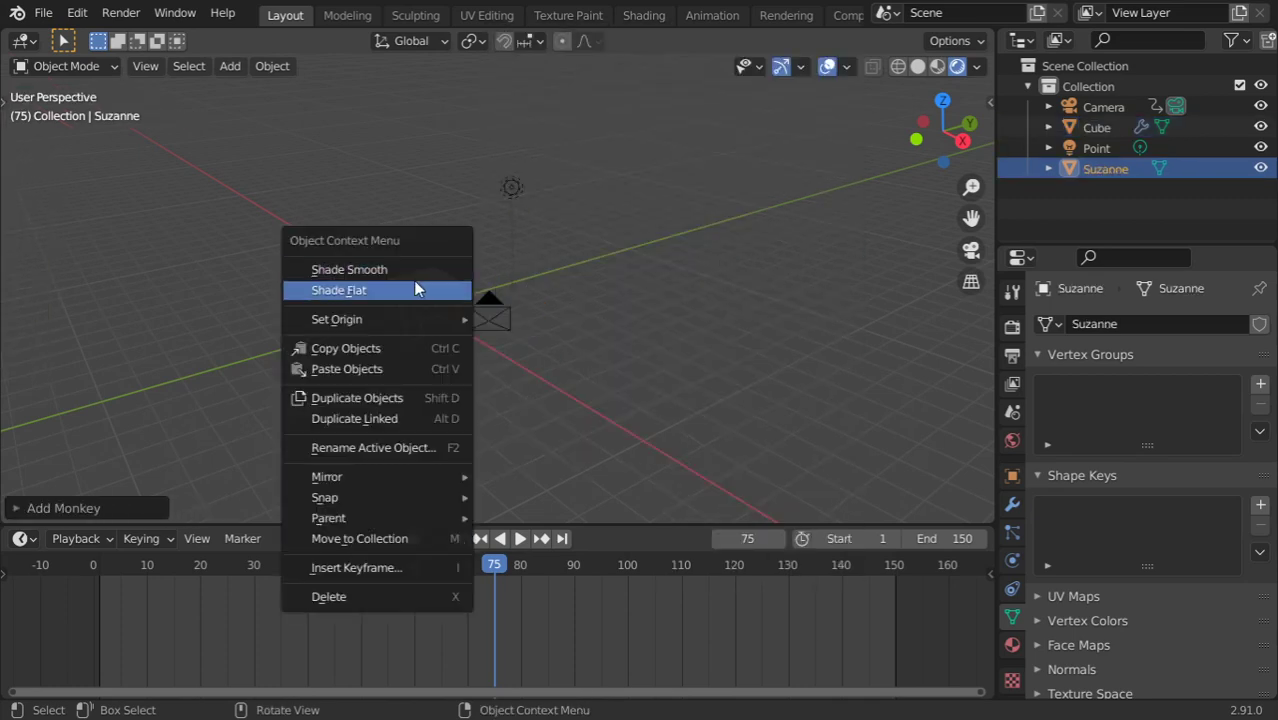
{"action": "left_click", "coordinate": [416, 289]}
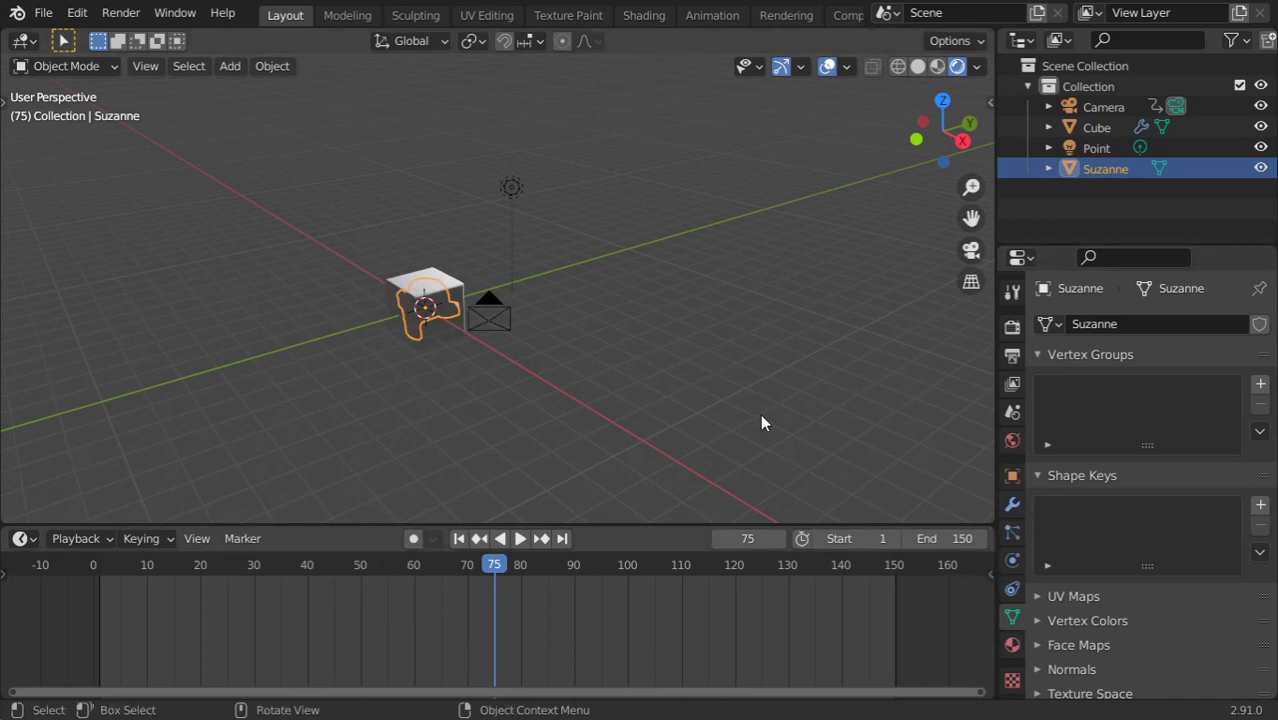
{"action": "key", "text": "ctrl+1"}
- Give the monkey a new red material with roughness 0.093
{"action": "left_click", "coordinate": [1012, 645]}
{"action": "left_click", "coordinate": [1117, 408]}
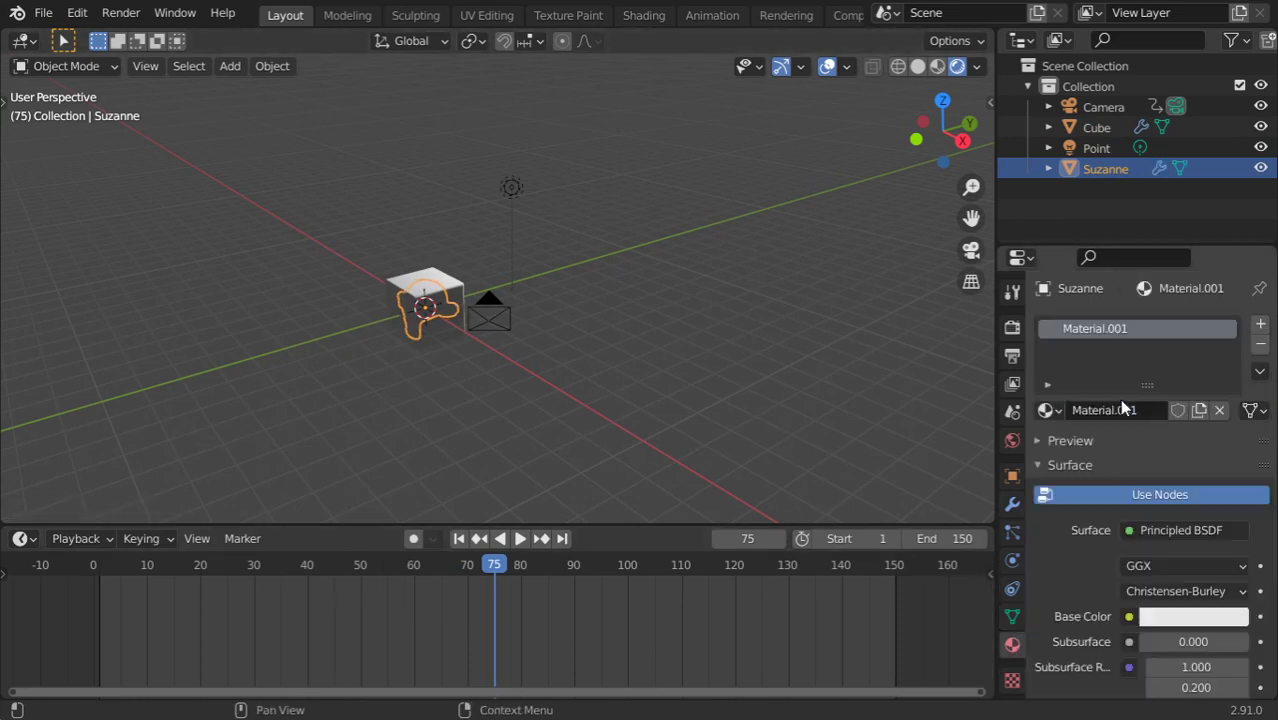
{"action": "left_click", "coordinate": [1192, 616]}
{"action": "left_click", "coordinate": [1157, 448]}
{"action": "left_click_drag", "start_coordinate": [1157, 448], "coordinate": [1143, 470]}
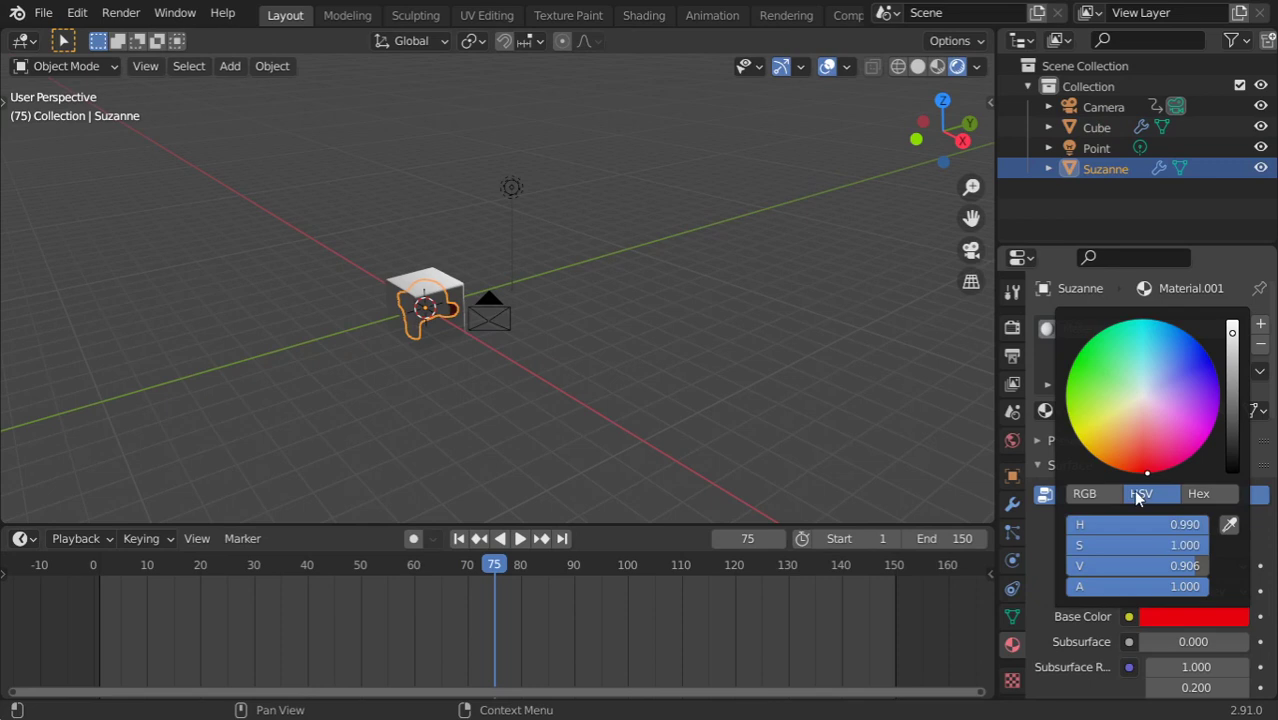
{"action": "scroll", "coordinate": [1160, 600], "scroll_direction": "down", "scroll_amount": 1}
{"action": "scroll", "coordinate": [1172, 596], "scroll_direction": "down", "scroll_amount": 2}
{"action": "scroll", "coordinate": [1174, 596], "scroll_direction": "down", "scroll_amount": 1}
{"action": "left_click_drag", "start_coordinate": [1193, 609], "coordinate": [1150, 609]}
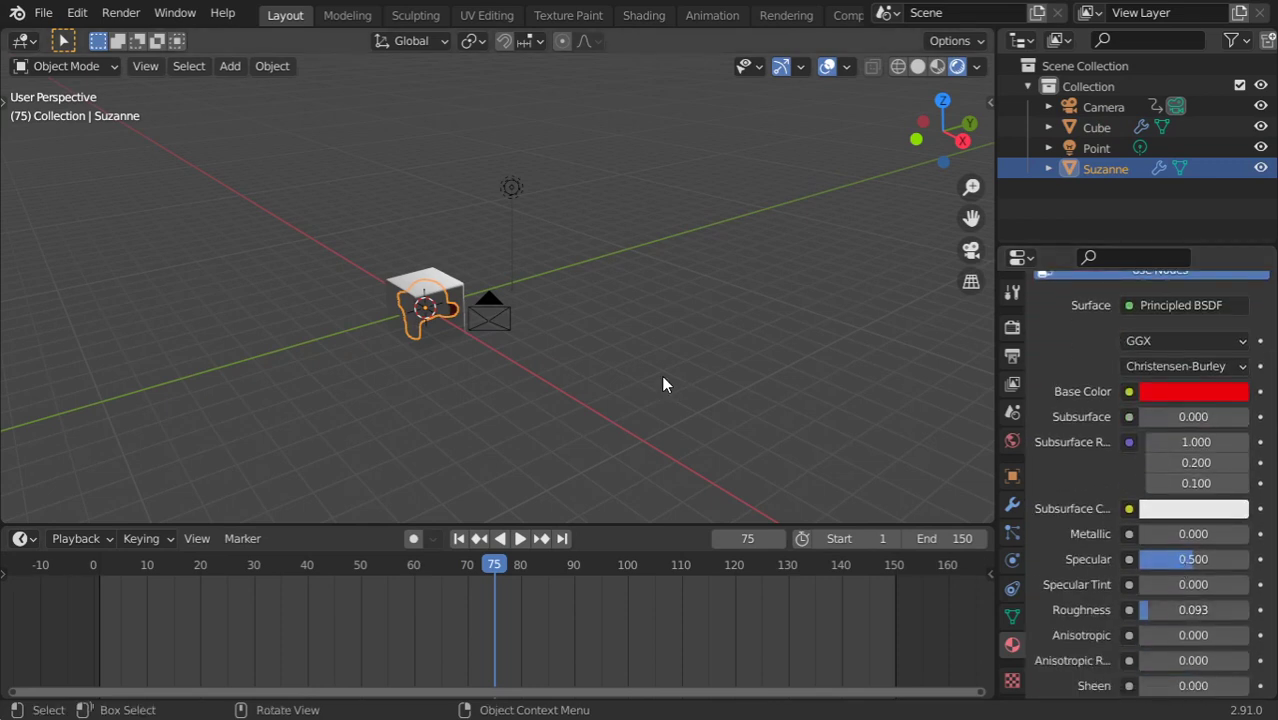
- Move the monkey so it sits right of the cube inside the camera shot
{"action": "key", "text": "g"}
{"action": "left_click", "coordinate": [405, 280]}
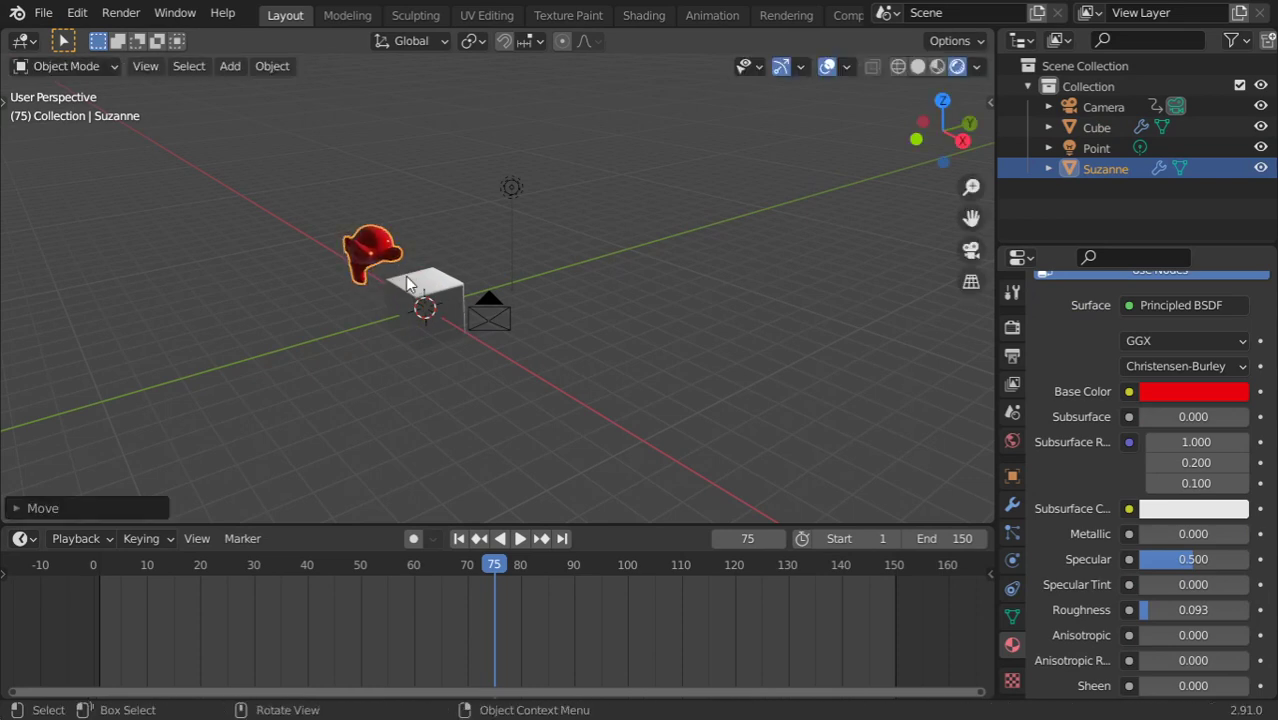
{"action": "key", "text": "KP_0"}
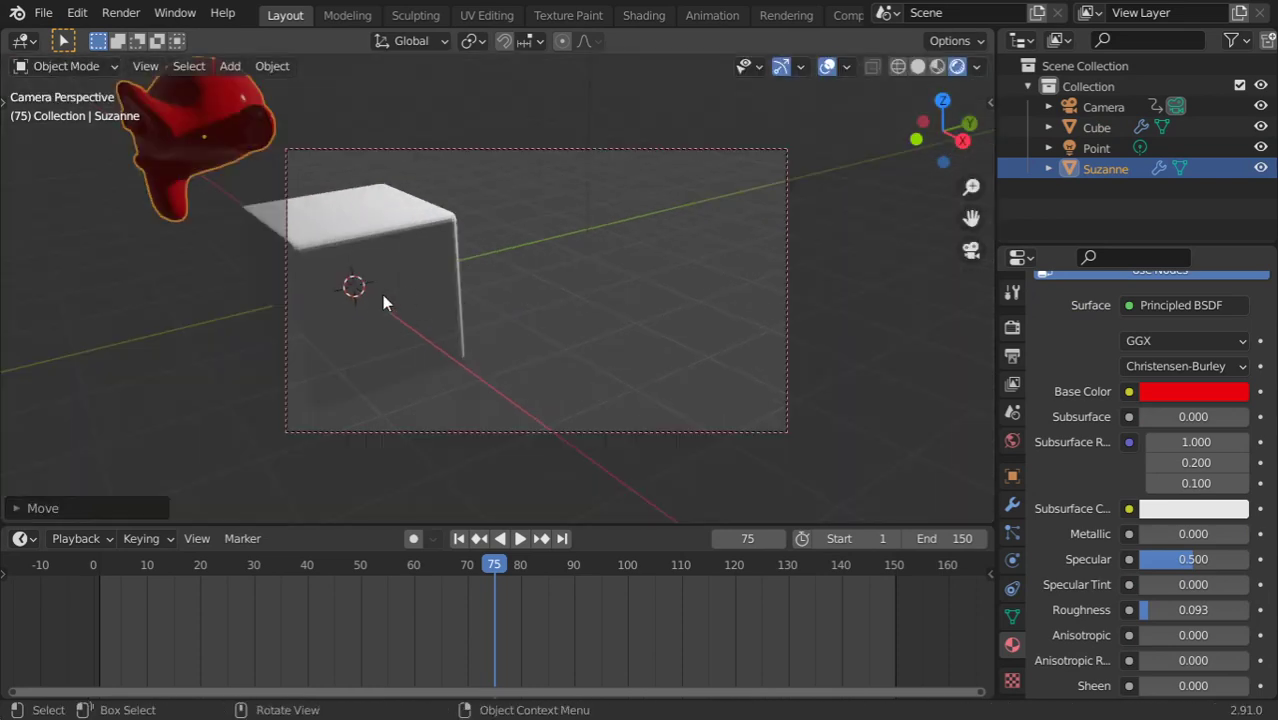
{"action": "key", "text": "g"}
{"action": "left_click", "coordinate": [785, 448]}
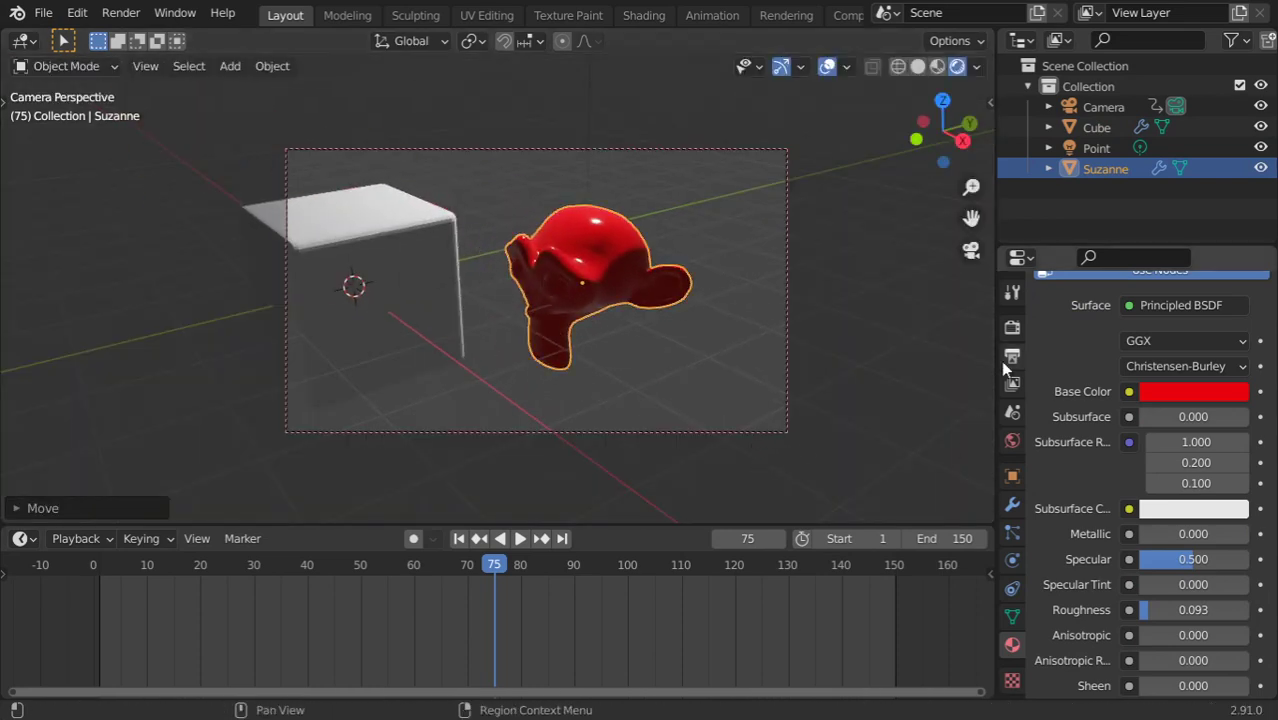
- Compare the shot with motion blur off and on, leaving it on, and scrub forward
{"action": "left_click", "coordinate": [1012, 326]}
{"action": "left_click", "coordinate": [1053, 582]}
{"action": "left_click", "coordinate": [1053, 582]}
{"action": "left_click", "coordinate": [1053, 582]}
{"action": "left_click", "coordinate": [1053, 582]}
{"action": "mouse_move", "coordinate": [489, 570]}
{"action": "left_mouse_down"}
{"action": "mouse_move", "coordinate": [779, 600]}
{"action": "mouse_move", "coordinate": [273, 555]}
{"action": "mouse_move", "coordinate": [445, 565]}
{"action": "left_mouse_up"}
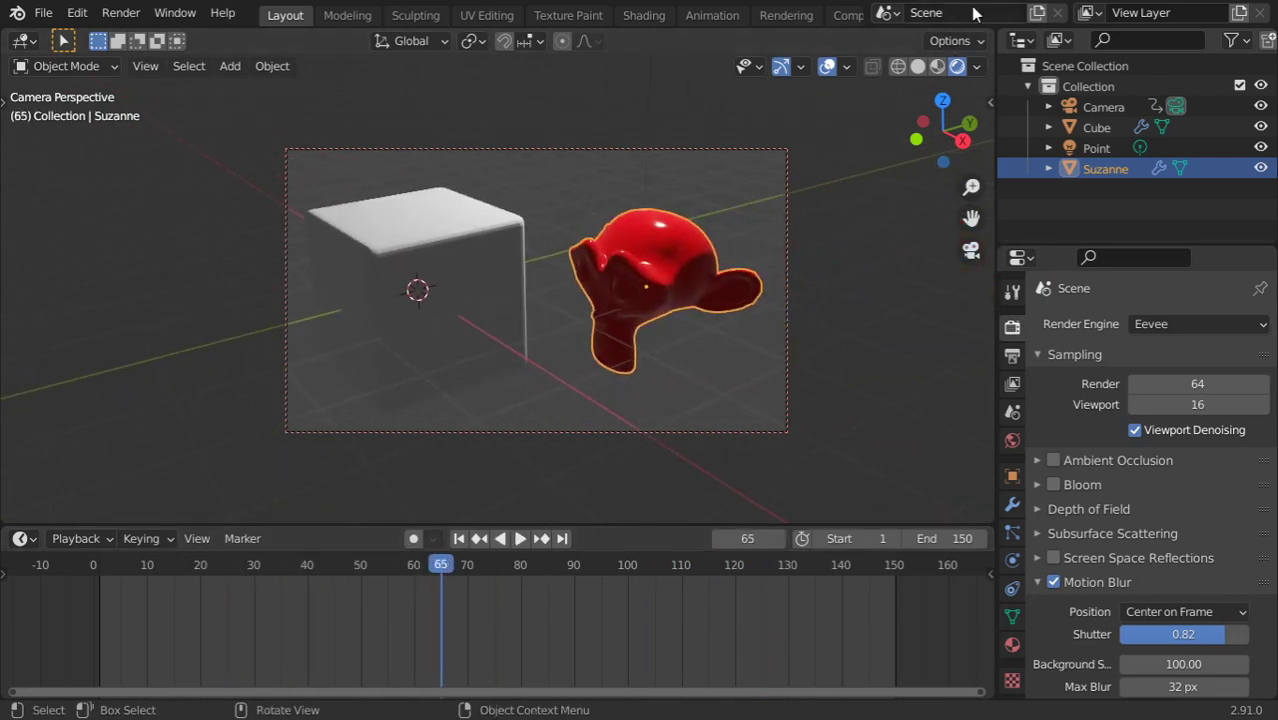
- In Material Preview at frame 83, compare the scene with motion blur off and on
{"action": "left_click", "coordinate": [940, 67]}
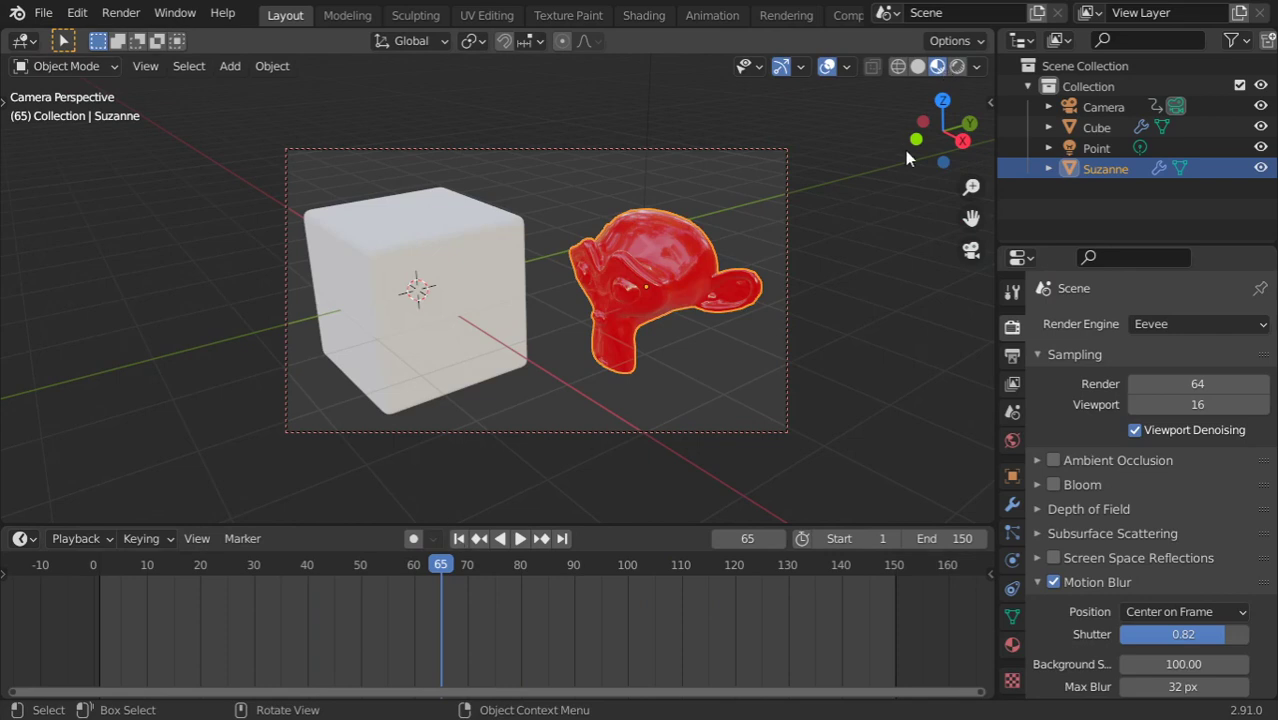
{"action": "left_click_drag", "start_coordinate": [462, 570], "coordinate": [553, 564]}
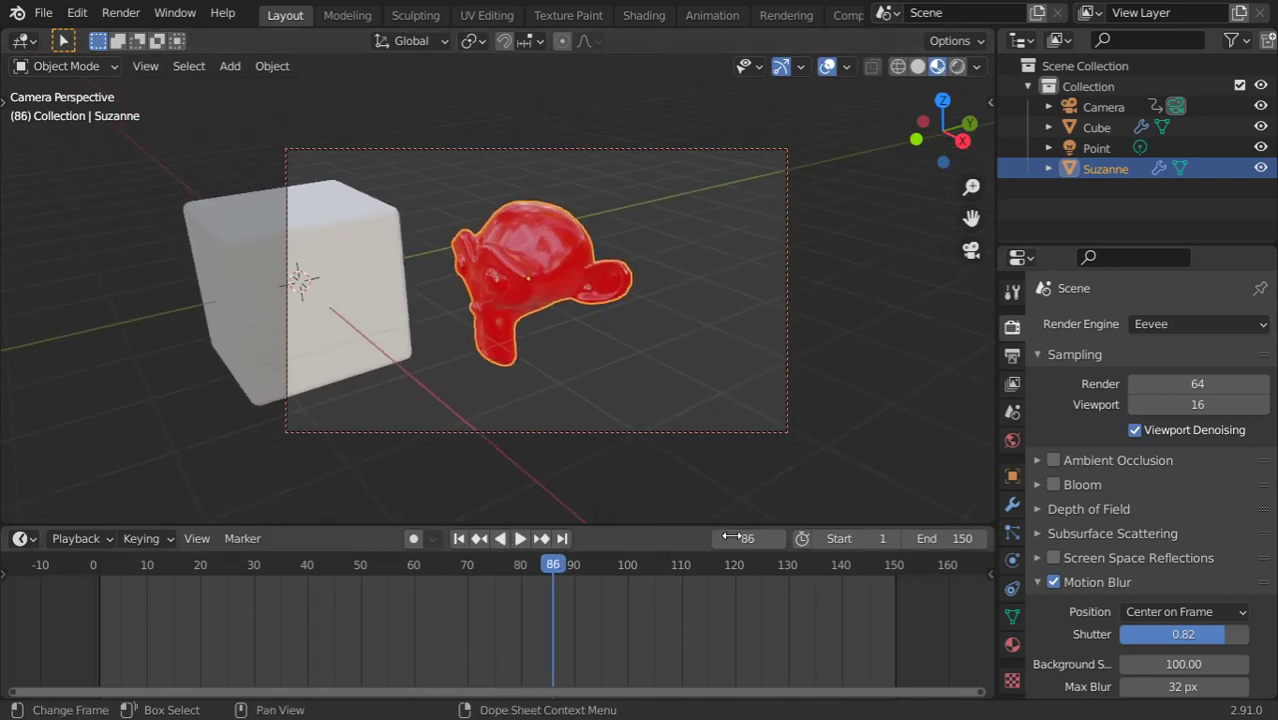
{"action": "left_click", "coordinate": [1053, 582]}
{"action": "left_click", "coordinate": [1053, 582]}
{"action": "left_click", "coordinate": [1053, 582]}
{"action": "left_click", "coordinate": [1053, 582]}
- Back in Rendered shading, turn motion blur off and advance to frame 125
{"action": "left_click", "coordinate": [957, 67]}
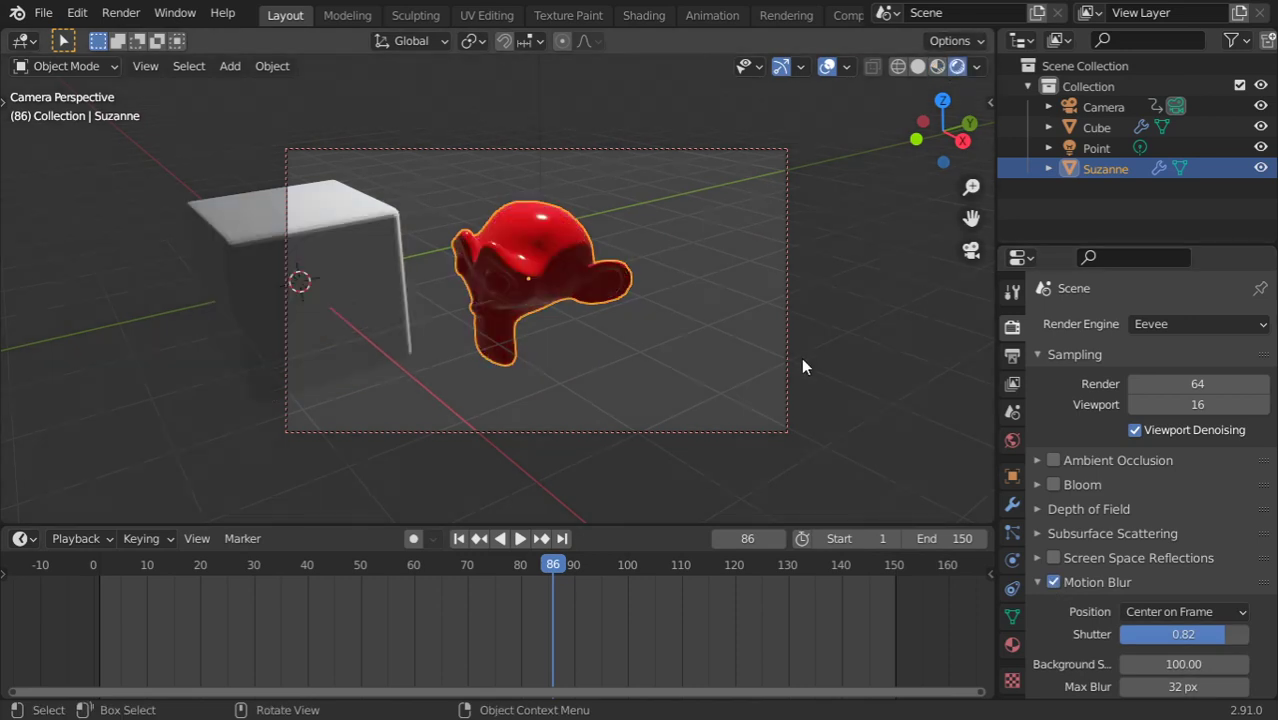
{"action": "left_click", "coordinate": [1053, 582]}
{"action": "left_click", "coordinate": [1053, 582]}
{"action": "left_click", "coordinate": [1053, 582]}
{"action": "left_click_drag", "start_coordinate": [560, 564], "coordinate": [760, 564]}
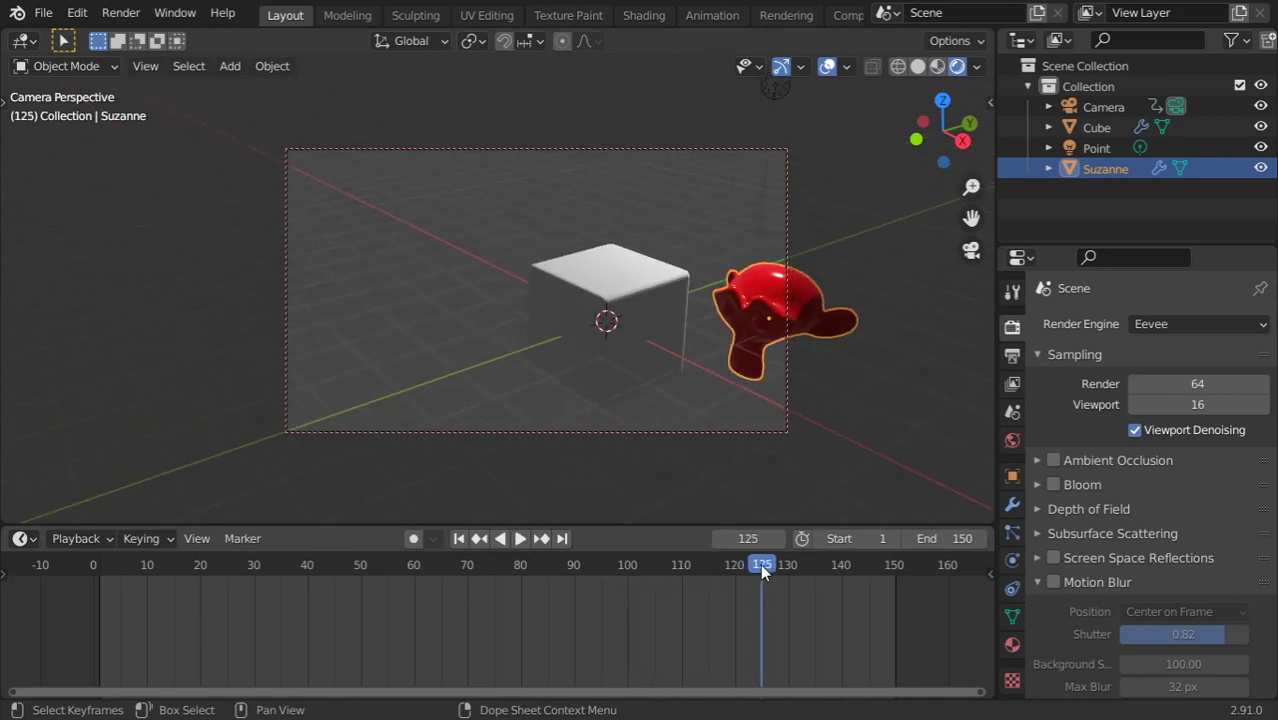
- Re-enable motion blur with its position set to Start on Frame
{"action": "left_click", "coordinate": [1053, 582]}
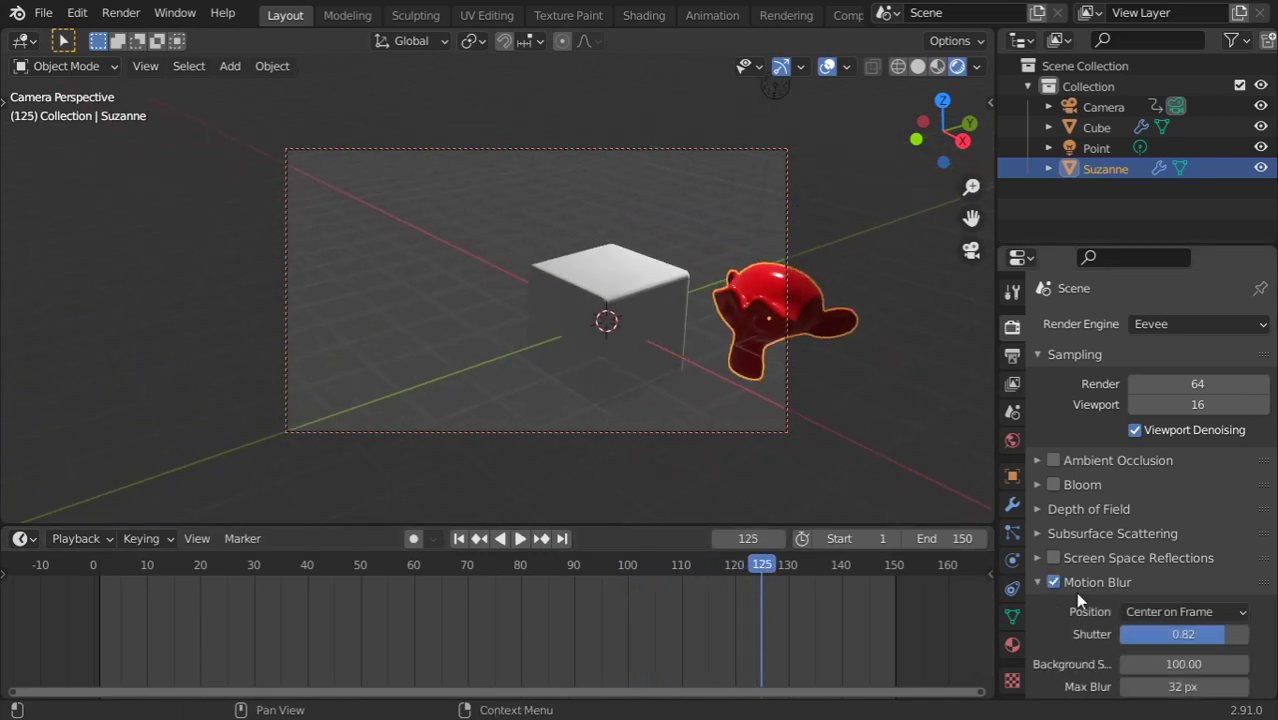
{"action": "scroll", "coordinate": [1167, 648], "scroll_direction": "down", "scroll_amount": 2}
{"action": "scroll", "coordinate": [1167, 640], "scroll_direction": "down", "scroll_amount": 2}
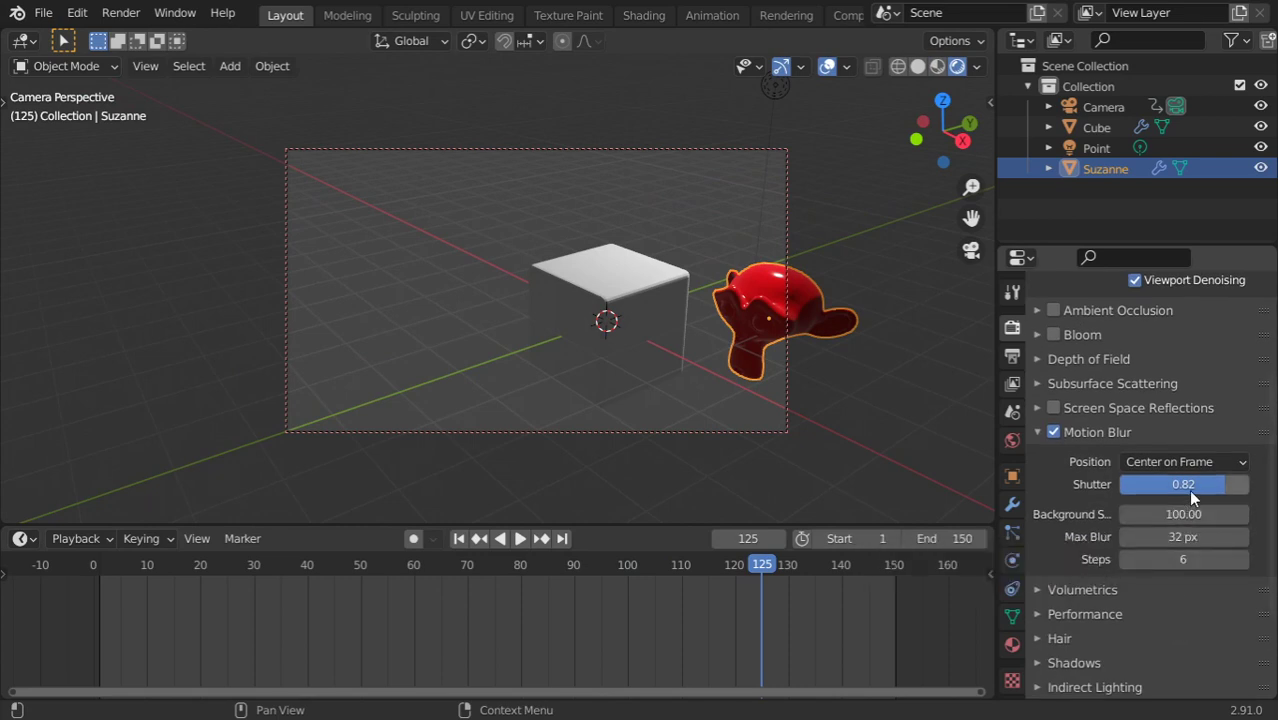
{"action": "left_click", "coordinate": [1188, 463]}
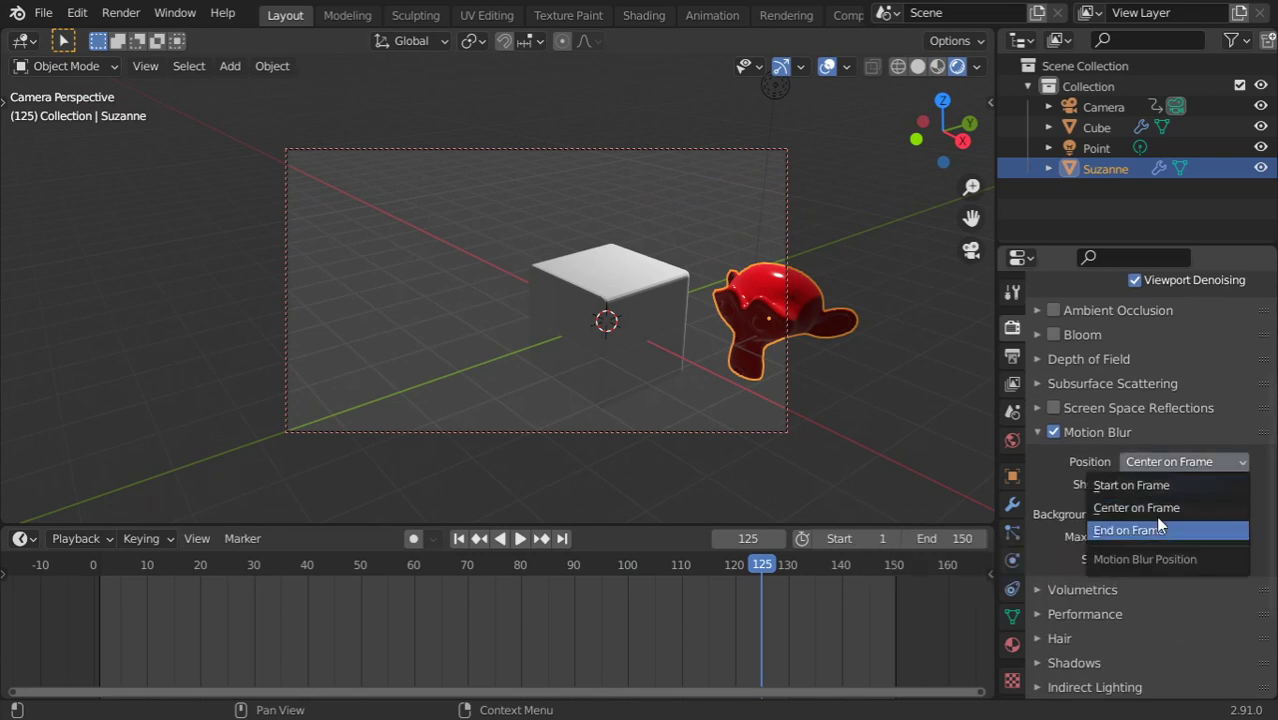
{"action": "left_click", "coordinate": [1143, 487]}
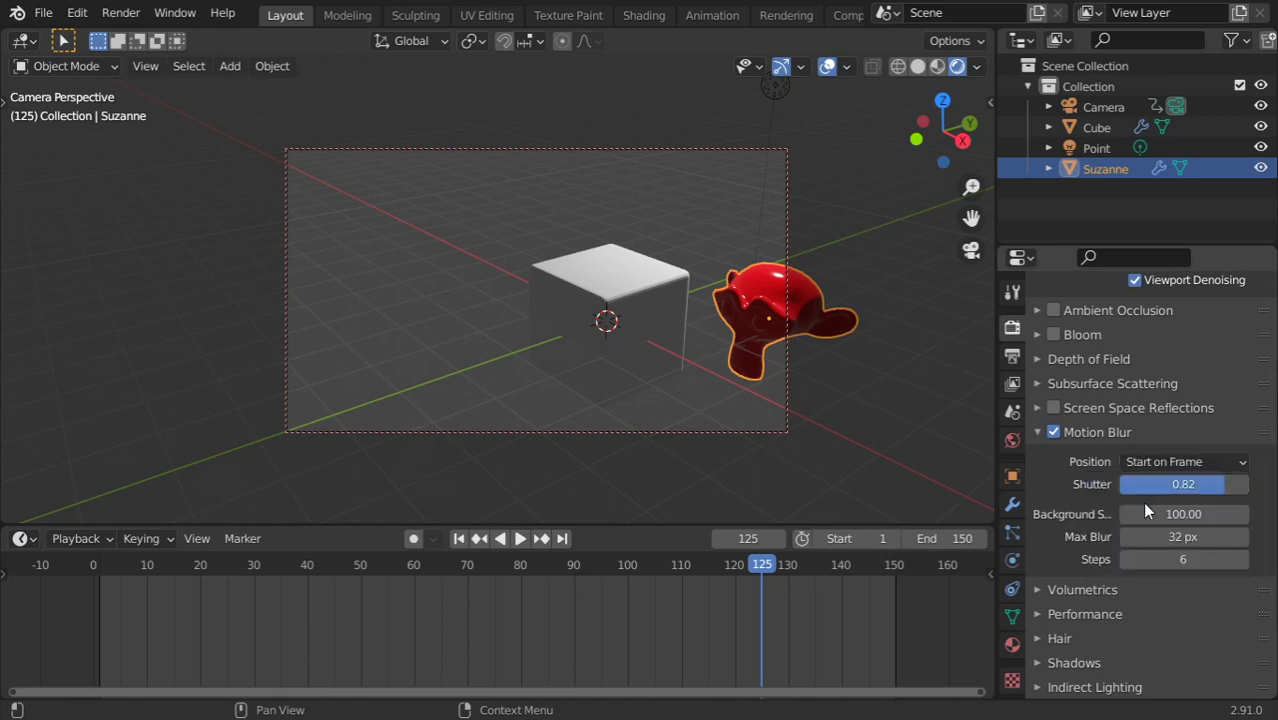
{"action": "left_click", "coordinate": [1170, 466]}
{"action": "left_click", "coordinate": [1172, 486]}
- Tune the motion blur shutter value toward 0.50 and return the animation to frame 74
{"action": "left_click", "coordinate": [1251, 485]}
{"action": "type", "text": "0.01"}
{"action": "key", "text": "Return"}
{"action": "left_click_drag", "start_coordinate": [1145, 486], "coordinate": [1165, 486]}
{"action": "left_click_drag", "start_coordinate": [752, 567], "coordinate": [491, 571]}
{"action": "left_click_drag", "start_coordinate": [1161, 483], "coordinate": [1147, 483]}
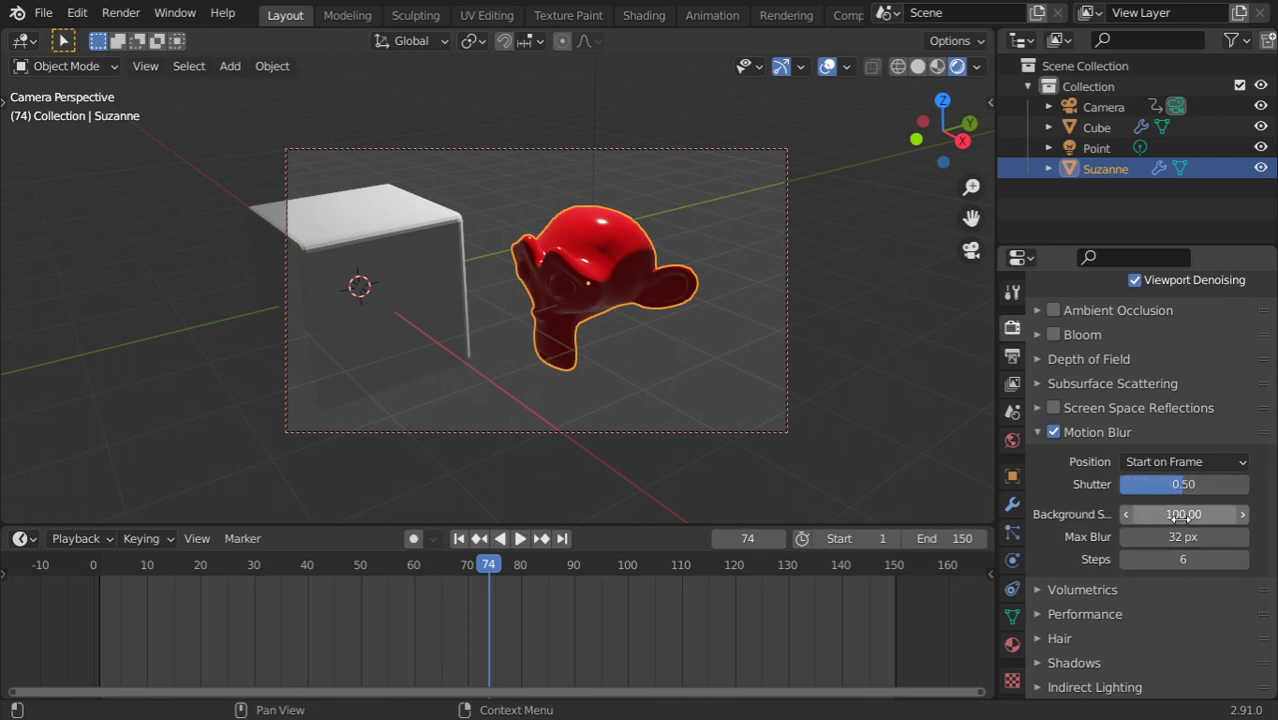
- Set the motion blur Background Separation to 50 and Max Blur to 55 px
{"action": "left_click", "coordinate": [1182, 516]}
{"action": "type", "text": "50"}
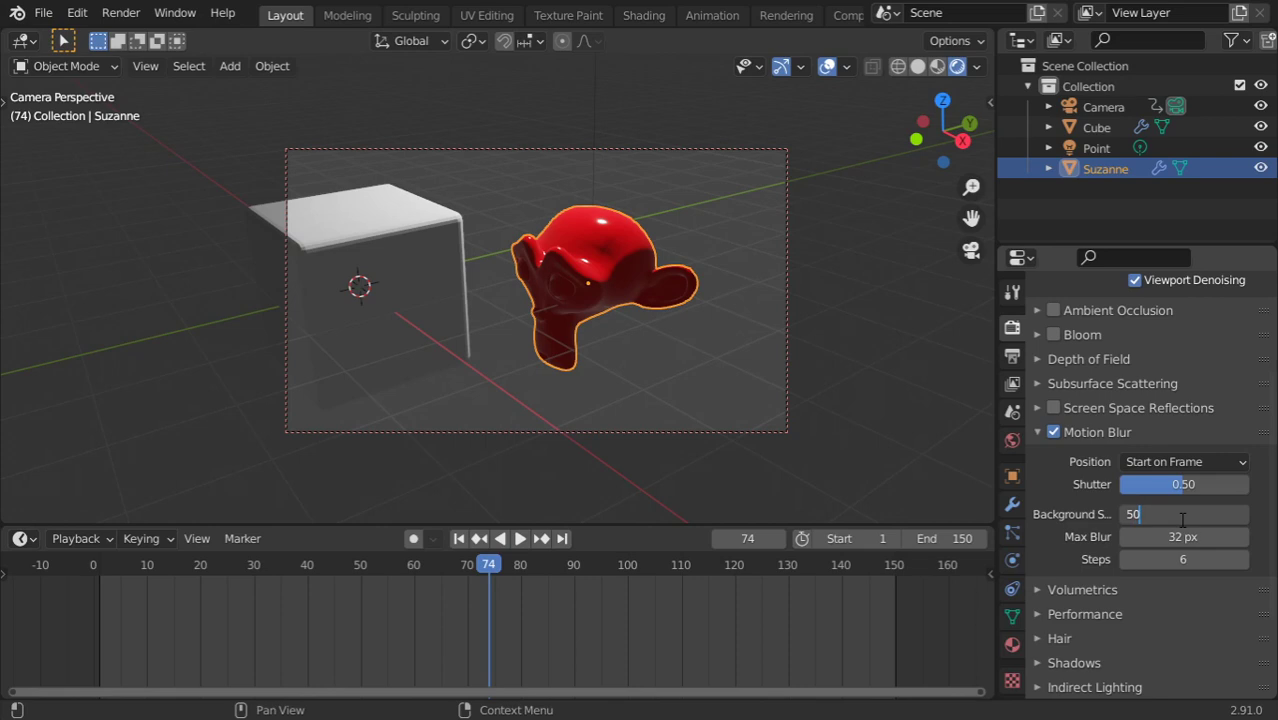
{"action": "left_click", "coordinate": [1184, 537]}
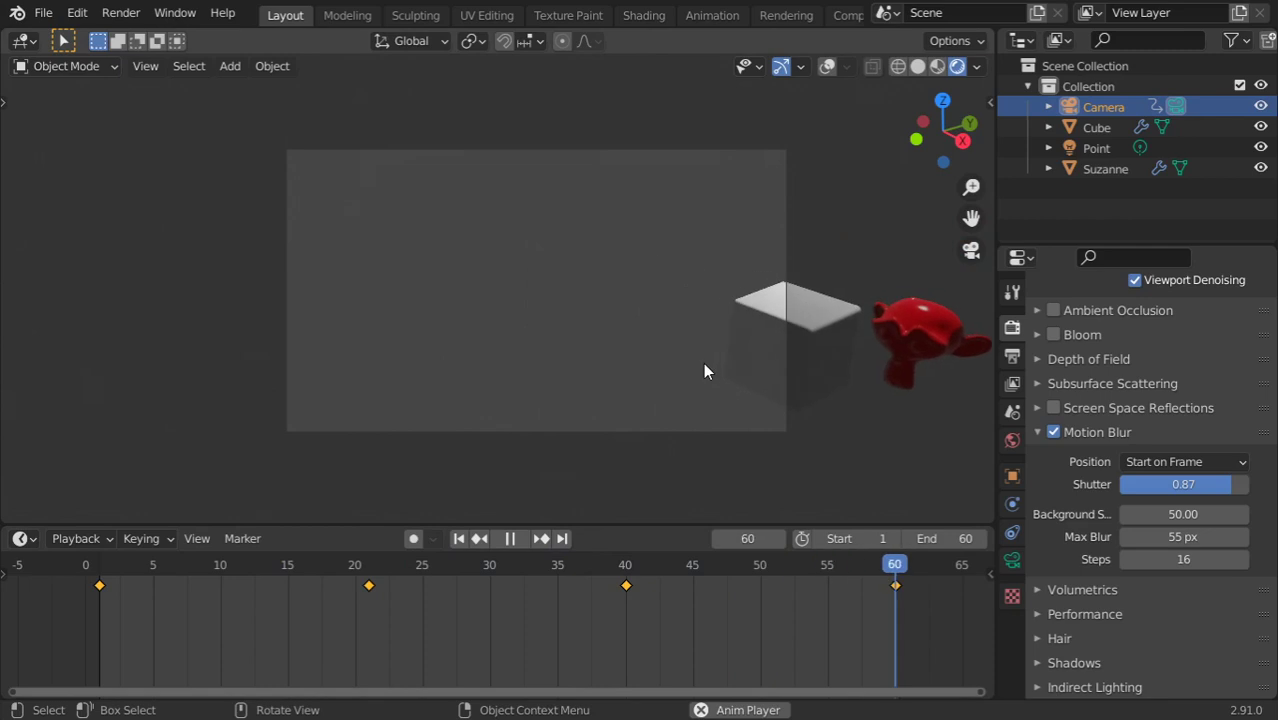
{"action": "left_click", "coordinate": [1055, 431]}
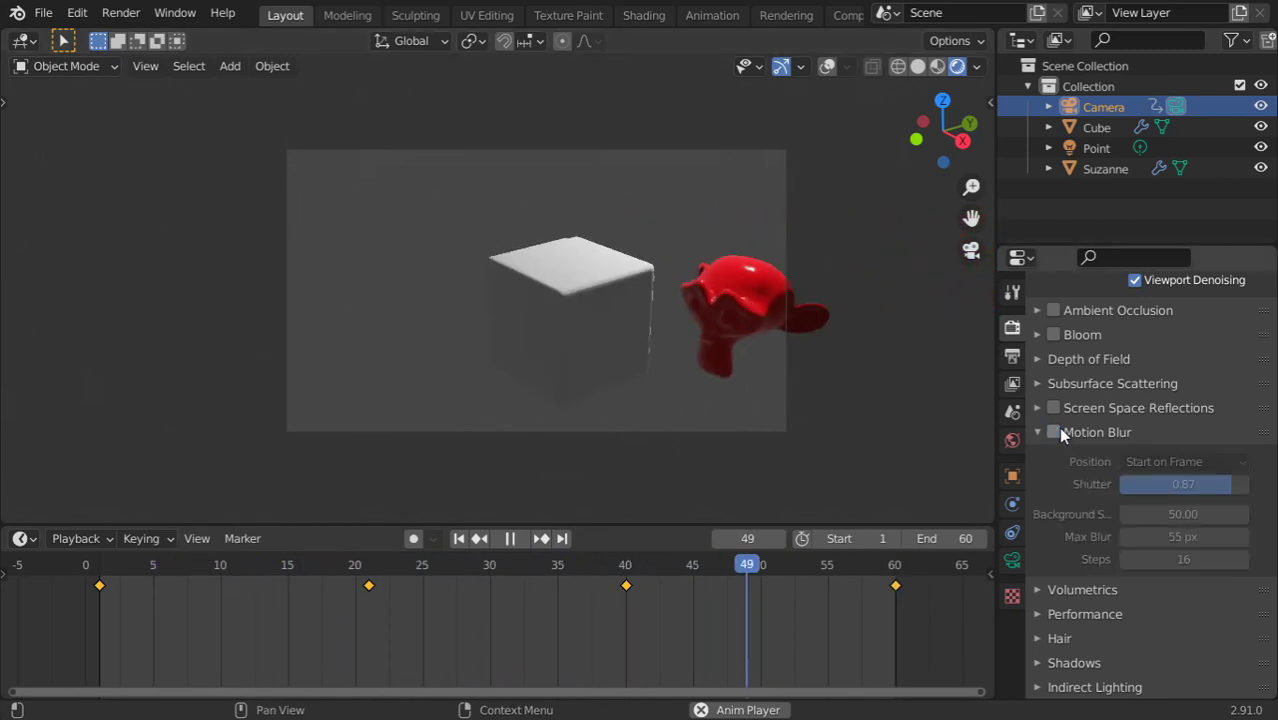
{"action": "left_click", "coordinate": [1055, 431]}
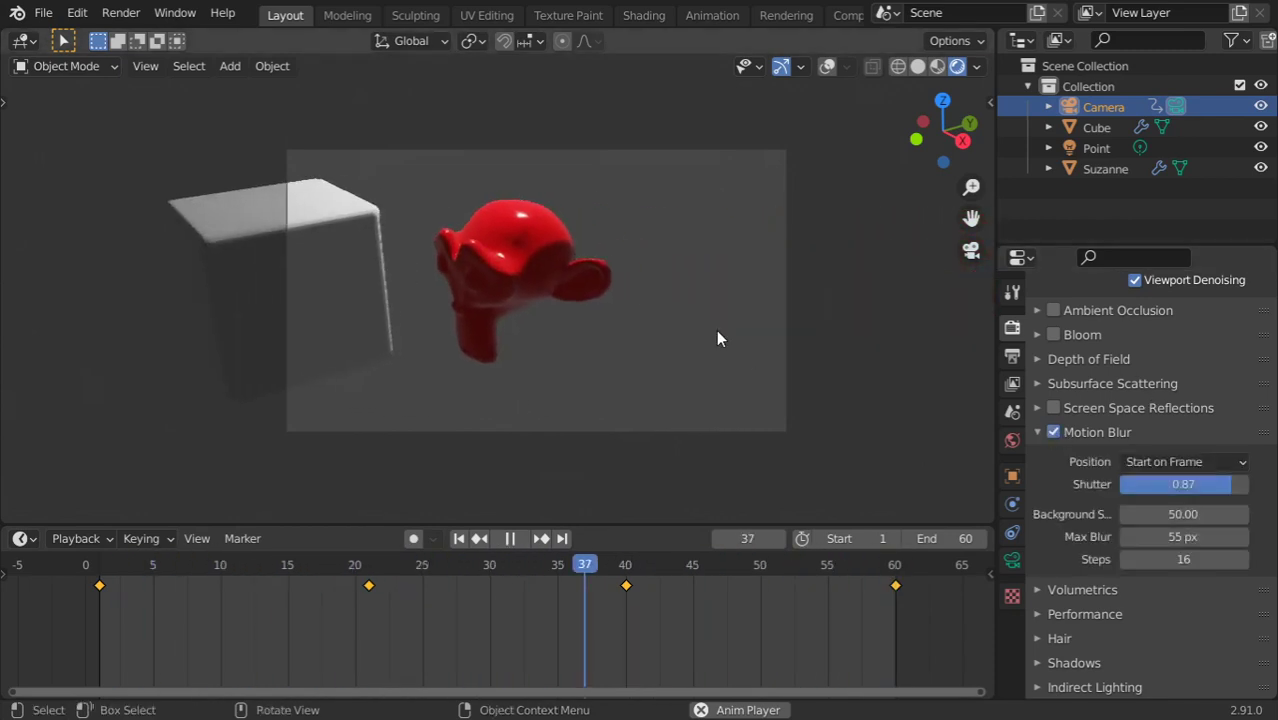